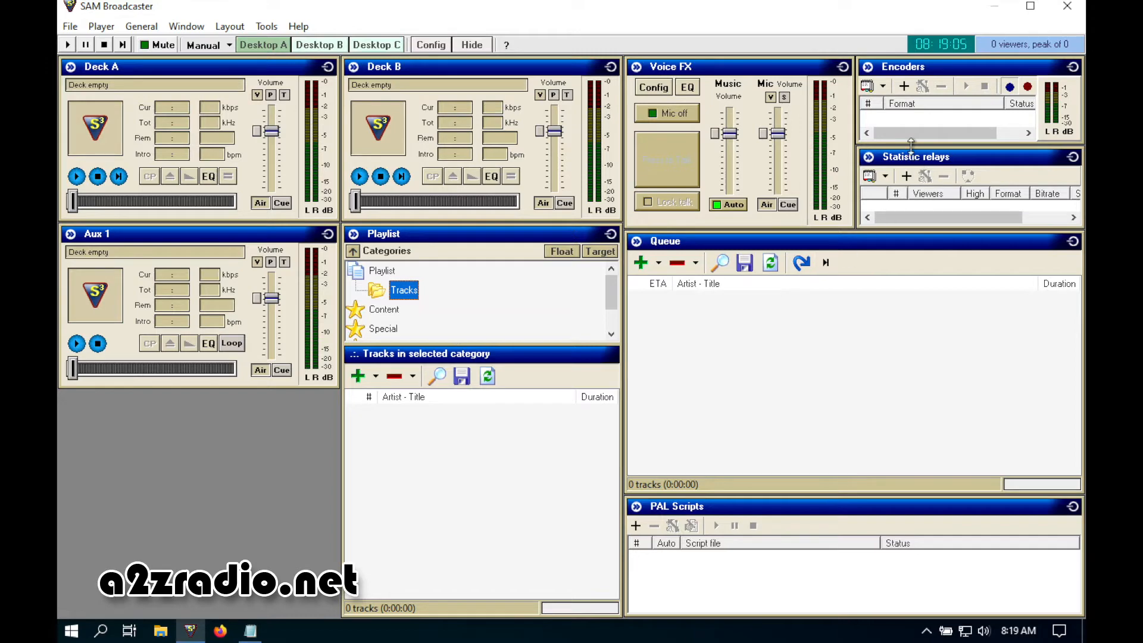
Step: Add a new encoder that uses the MP3 (Normal) plugin
left_click(905, 88)
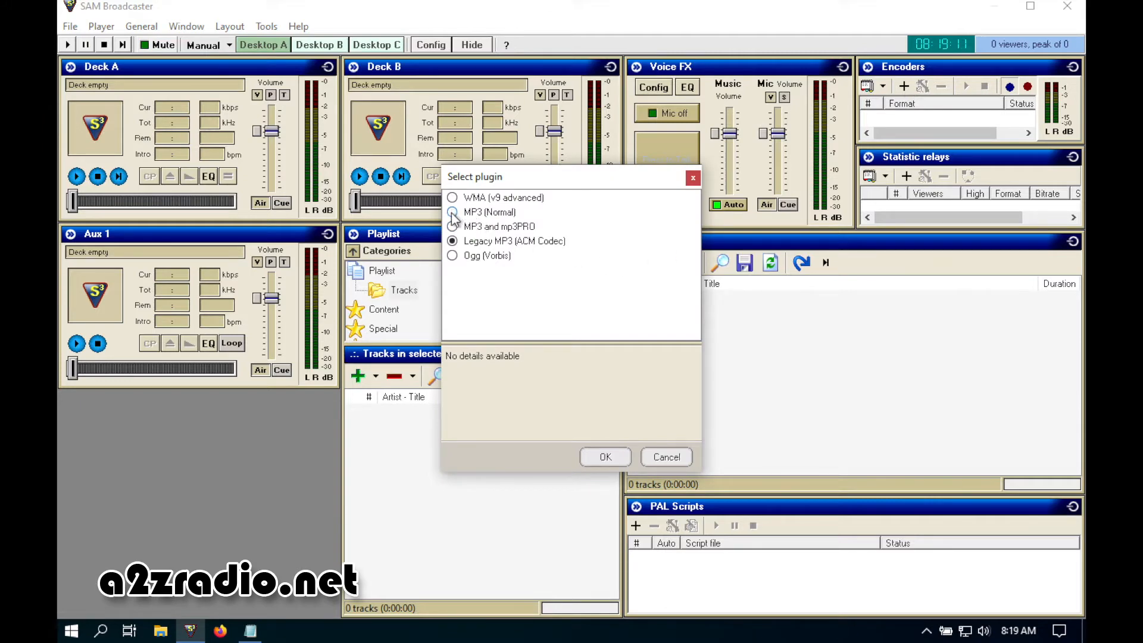
left_click(452, 213)
left_click(597, 460)
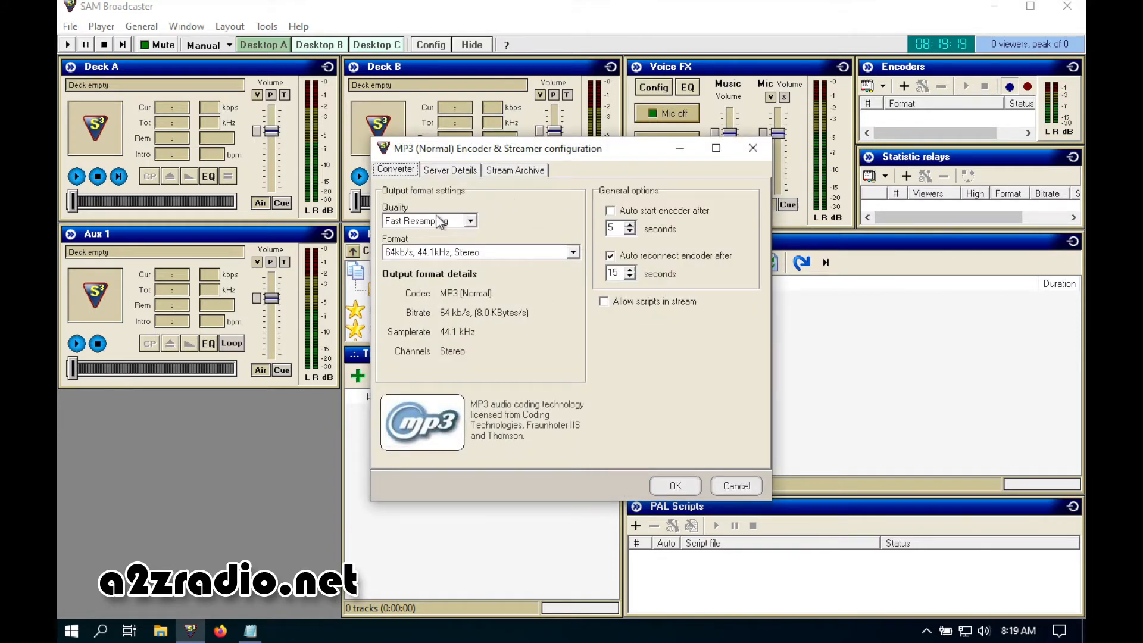
Step: Set the encoder's quality to High Quality, its format to 128kb/s, 44.1kHz, Stereo, and the auto reconnect delay to 5 seconds
left_click(470, 222)
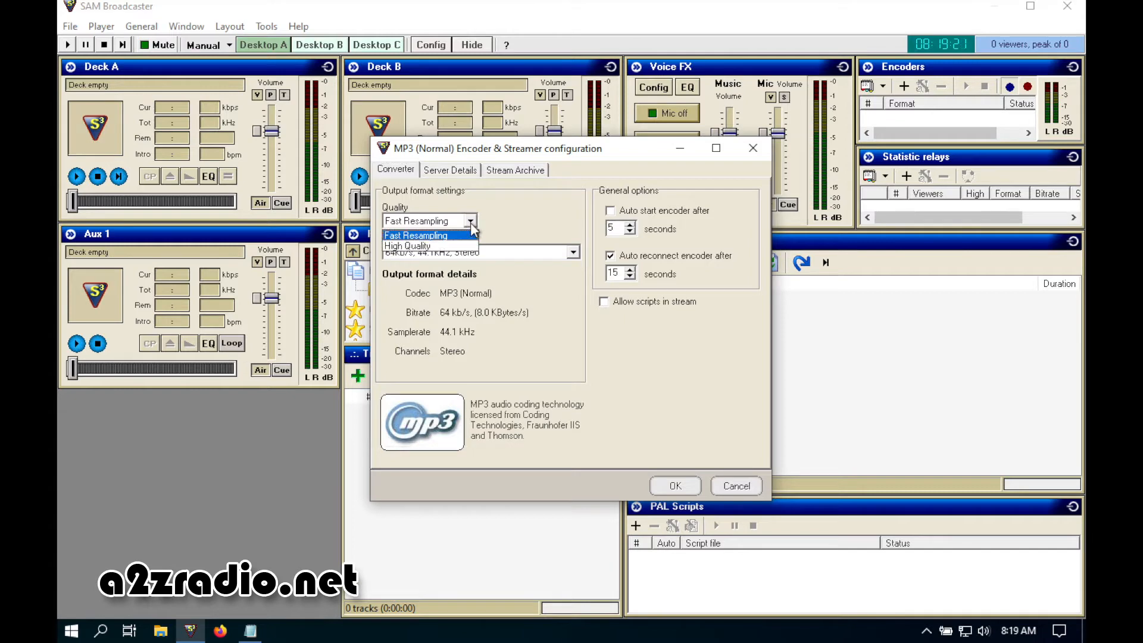
left_click(444, 247)
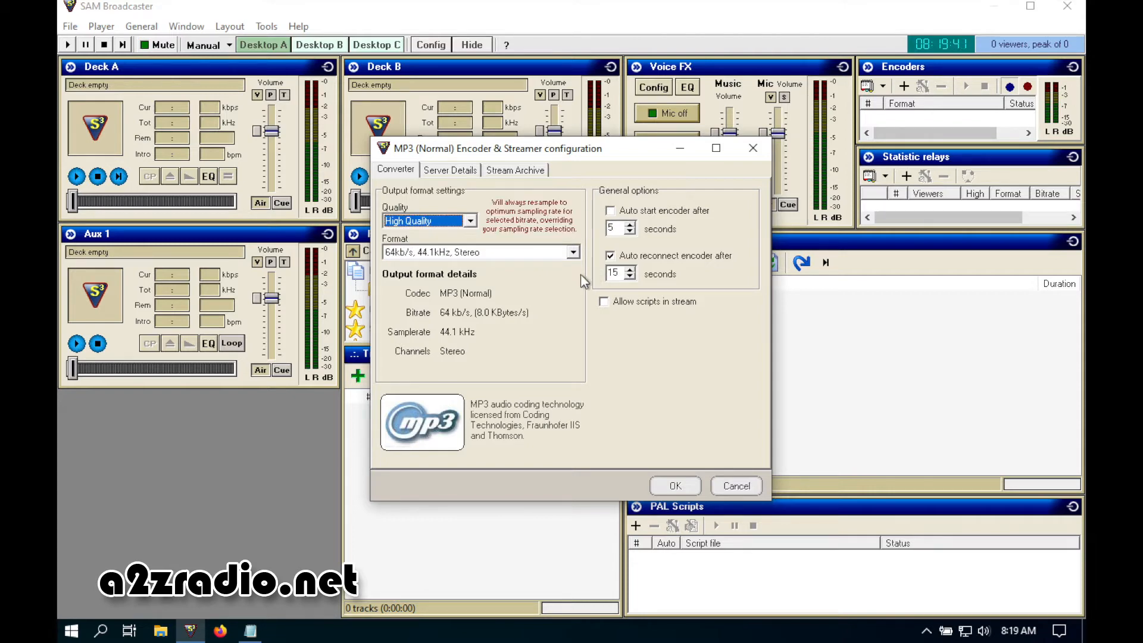
left_click(573, 253)
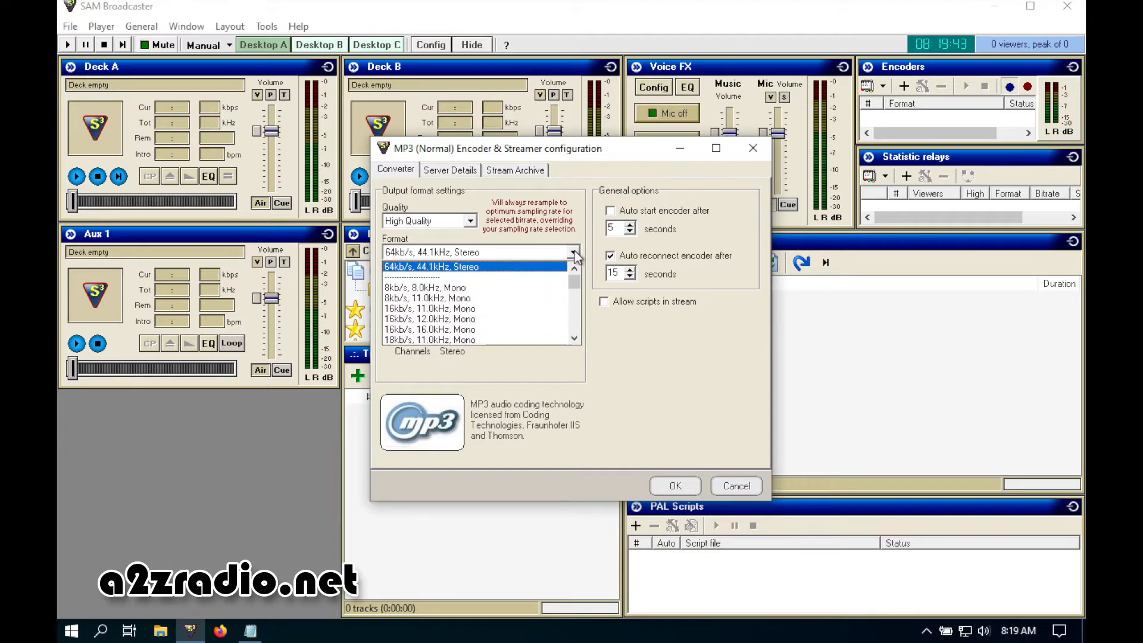
scroll(575, 316, "down", 10)
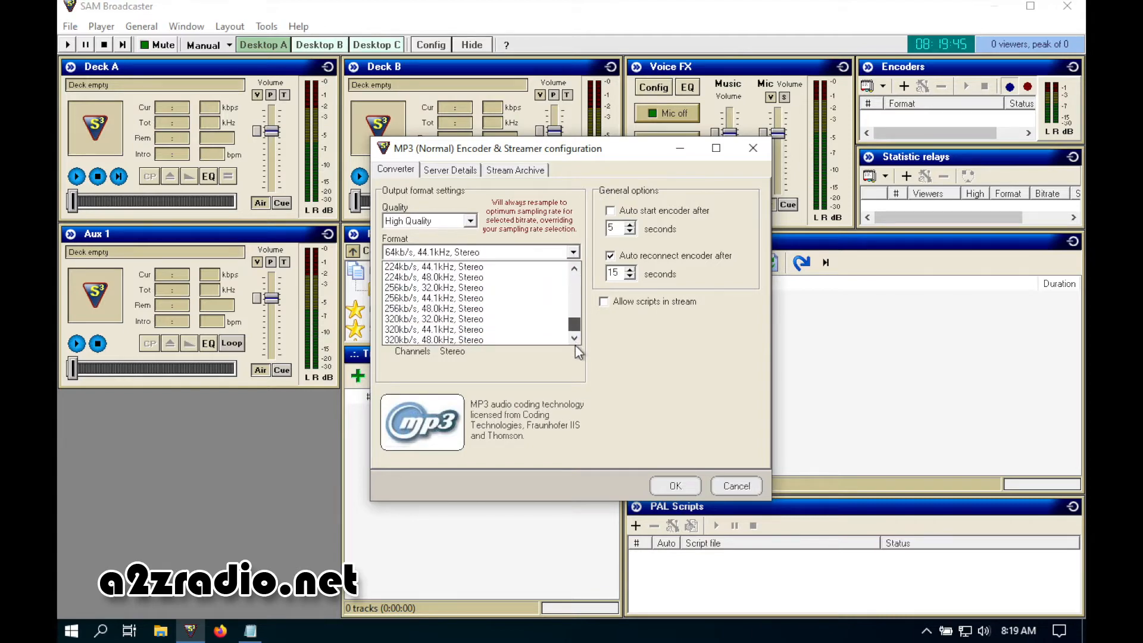
scroll(574, 303, "up", 3)
scroll(573, 287, "up", 3)
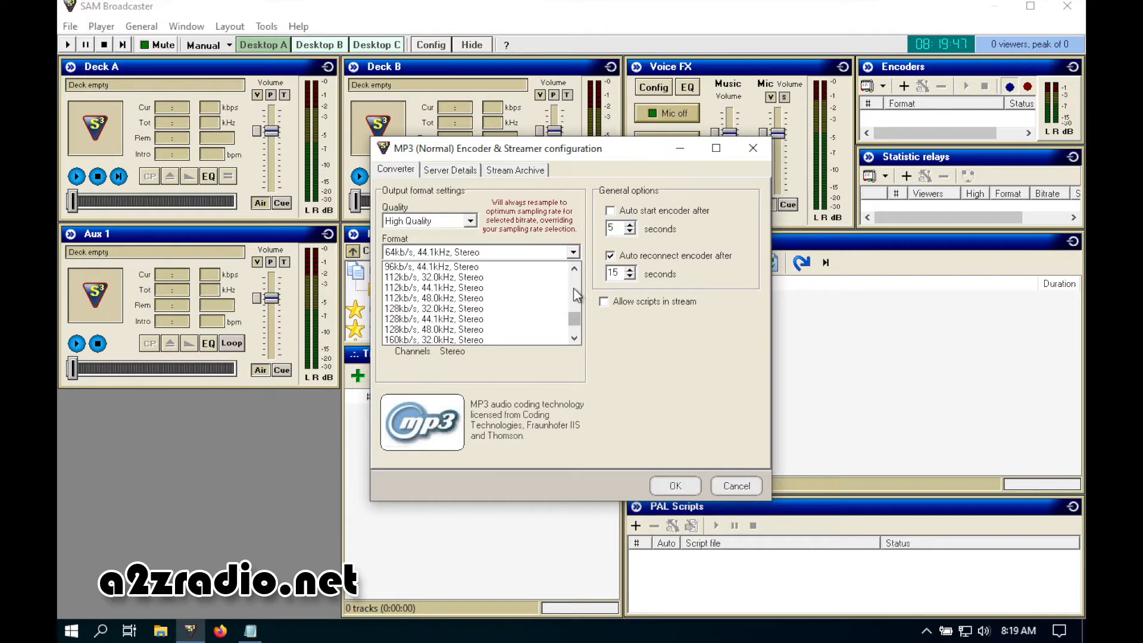
left_click(486, 321)
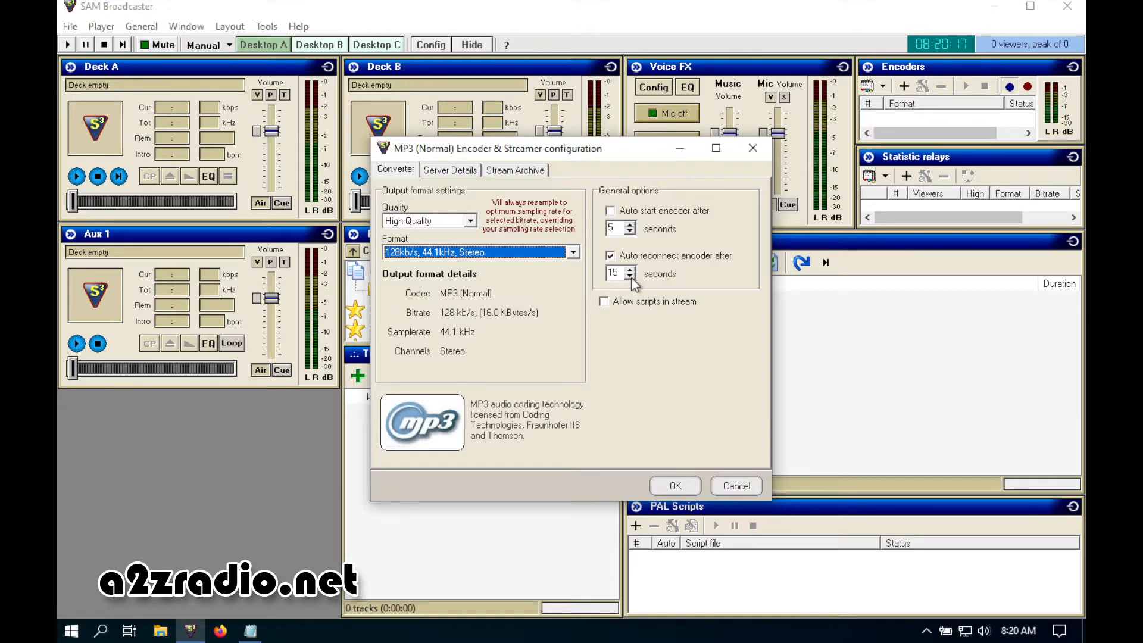
left_click_drag(622, 273, 578, 274)
type("5")
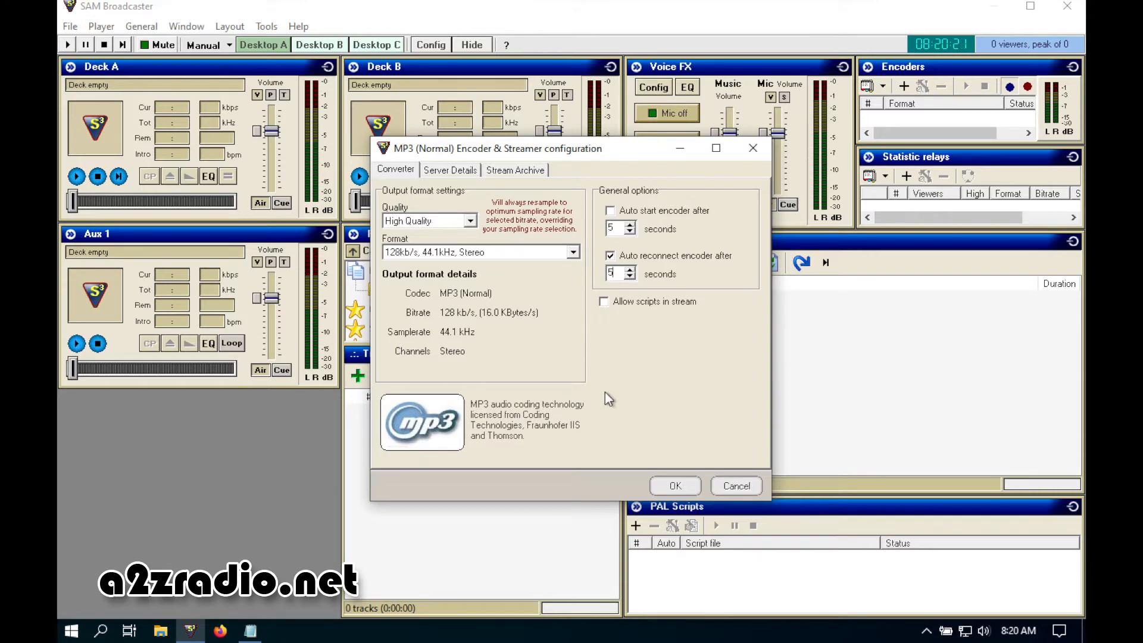
Step: Choose IceCast as the encoder's server type and clear the default server IP
left_click(458, 173)
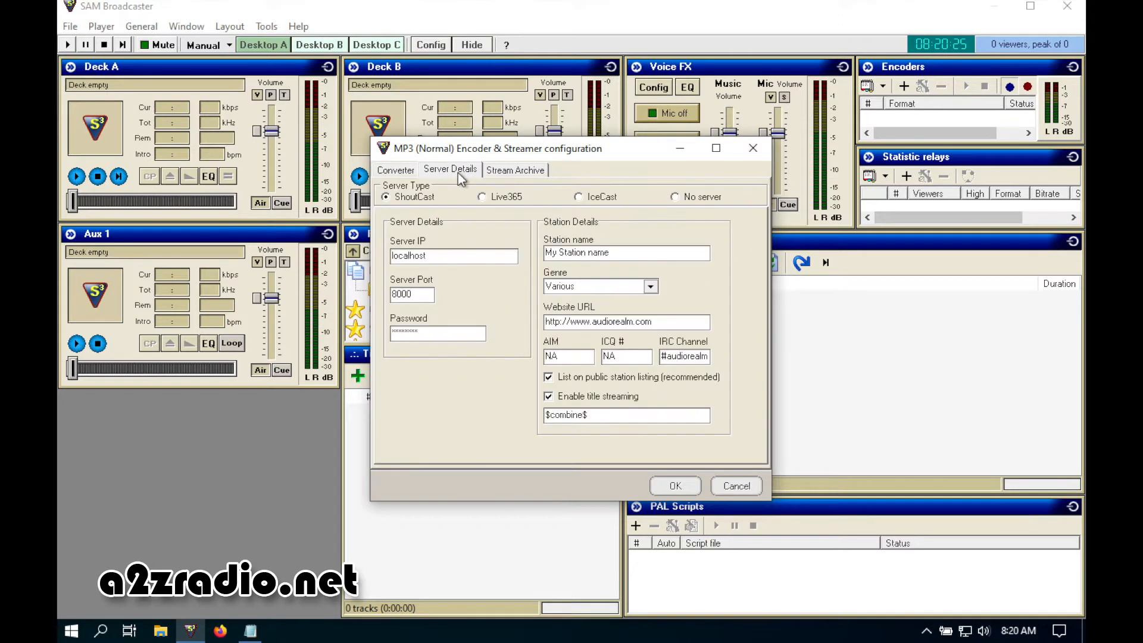
left_click(578, 196)
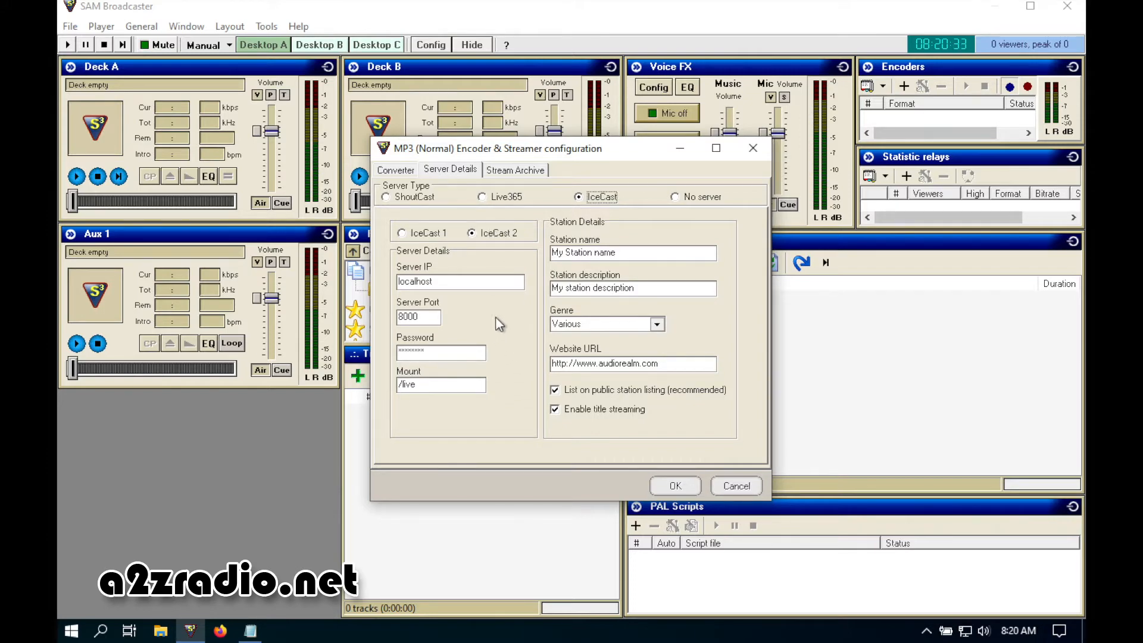
left_click_drag(433, 282, 331, 287)
key("BackSpace")
Step: Go over the server port, password and mount fields, and turn off listing on the public station listing
left_click_drag(419, 316, 361, 317)
left_click_drag(444, 352, 358, 351)
left_click_drag(449, 390, 365, 390)
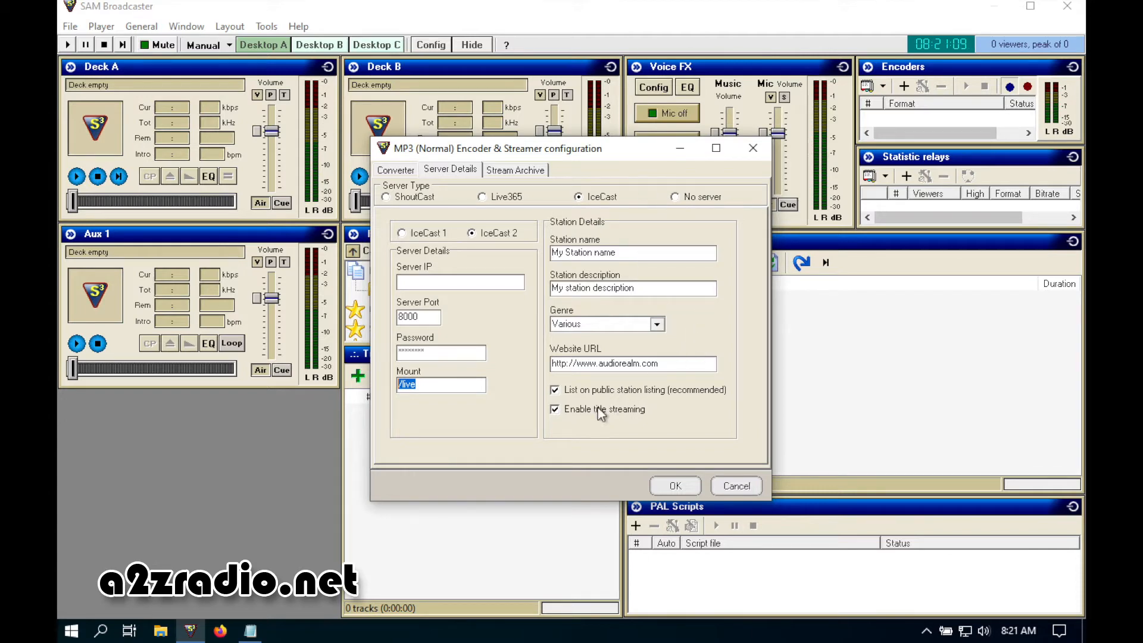
left_click(554, 390)
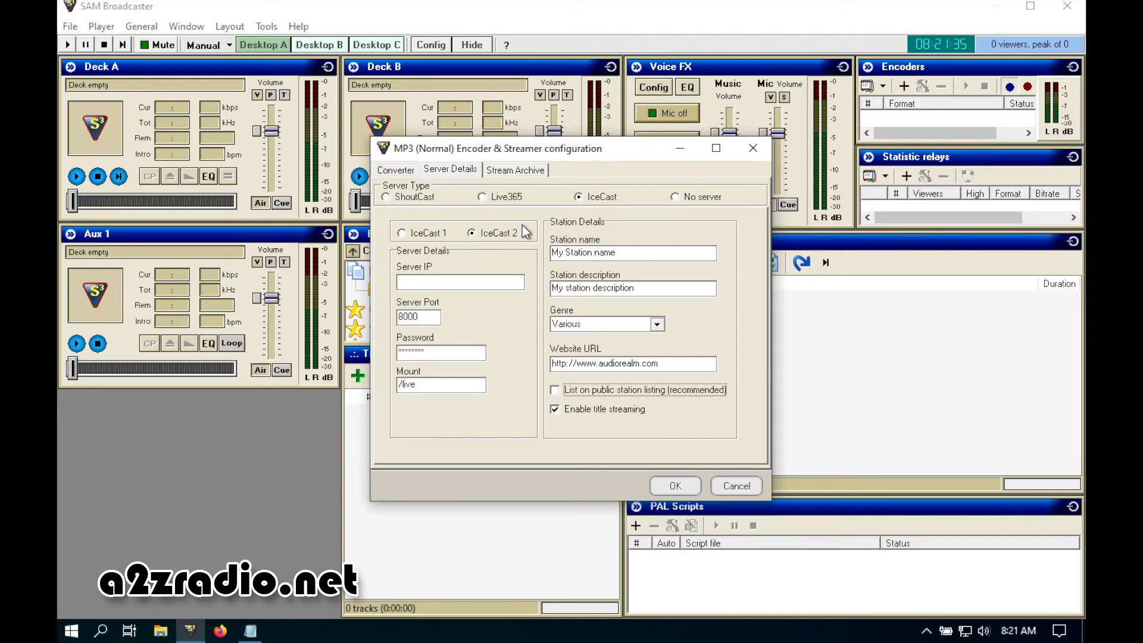
Step: Enable saving the stream to file and place the stream.%yyyy-mm-dd.hhnnss%.mp3 archive in A2Z Radio's Stream Archive folder
left_click(526, 171)
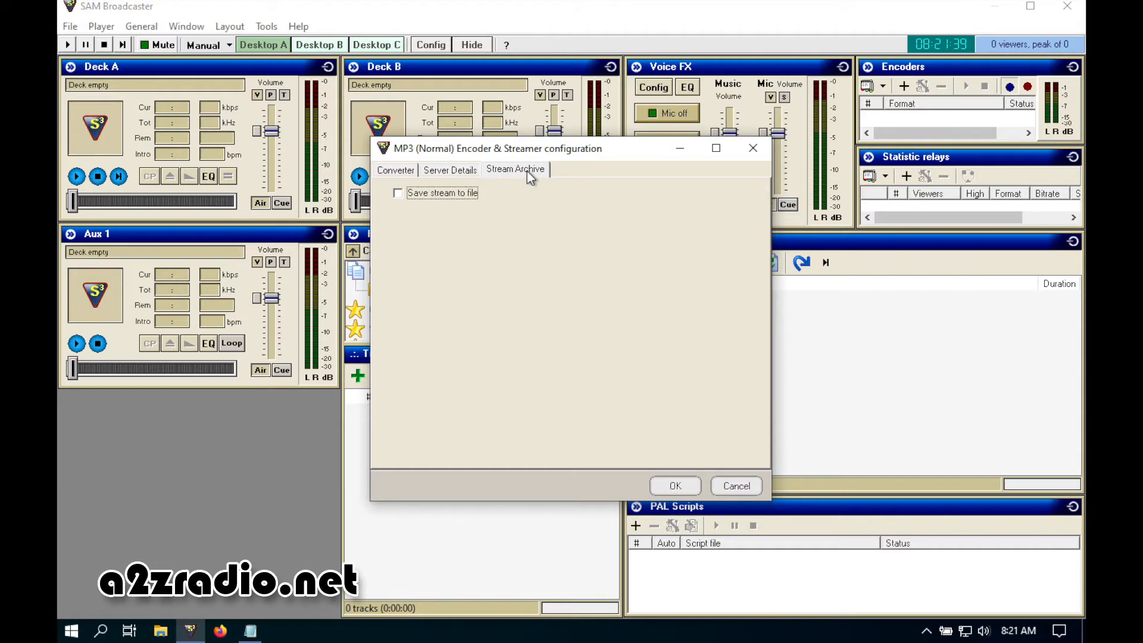
left_click(441, 198)
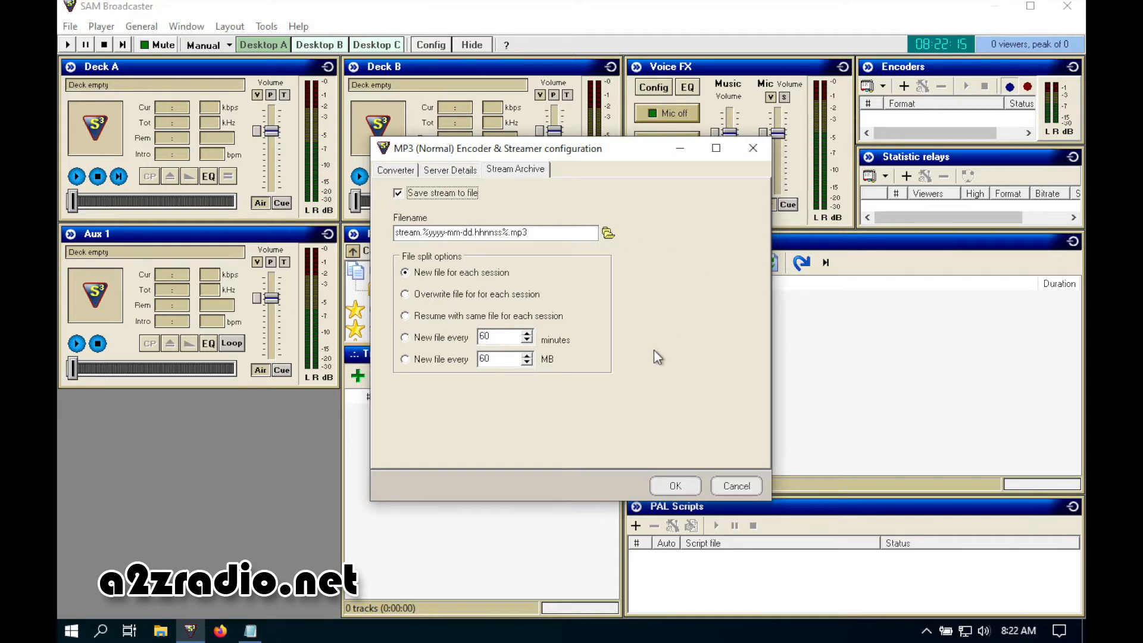
left_click(607, 232)
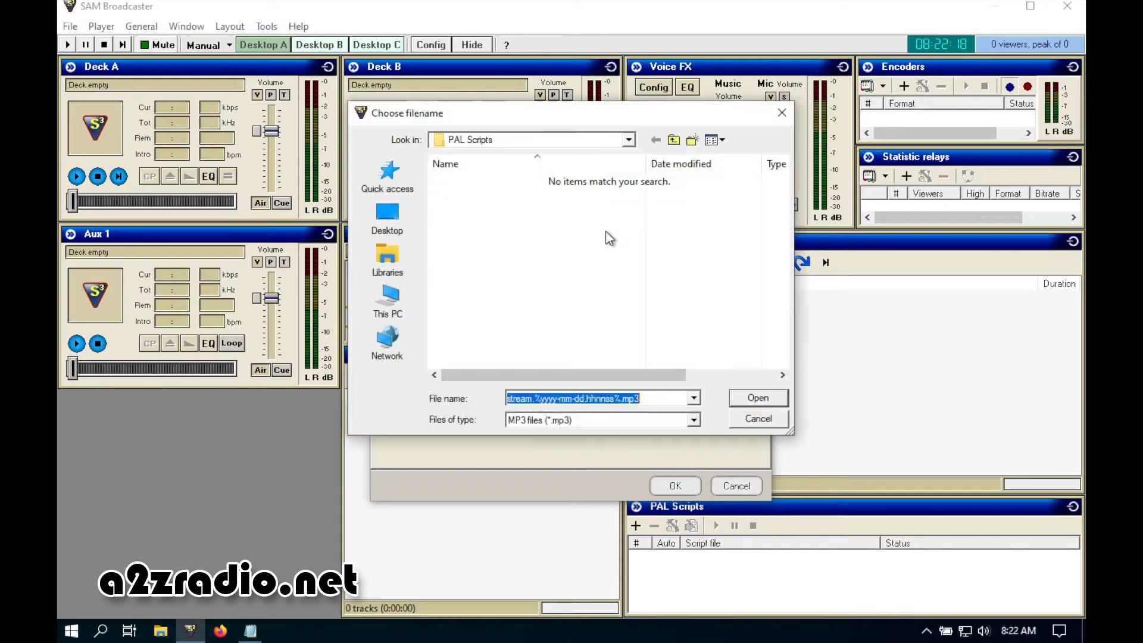
left_click(629, 141)
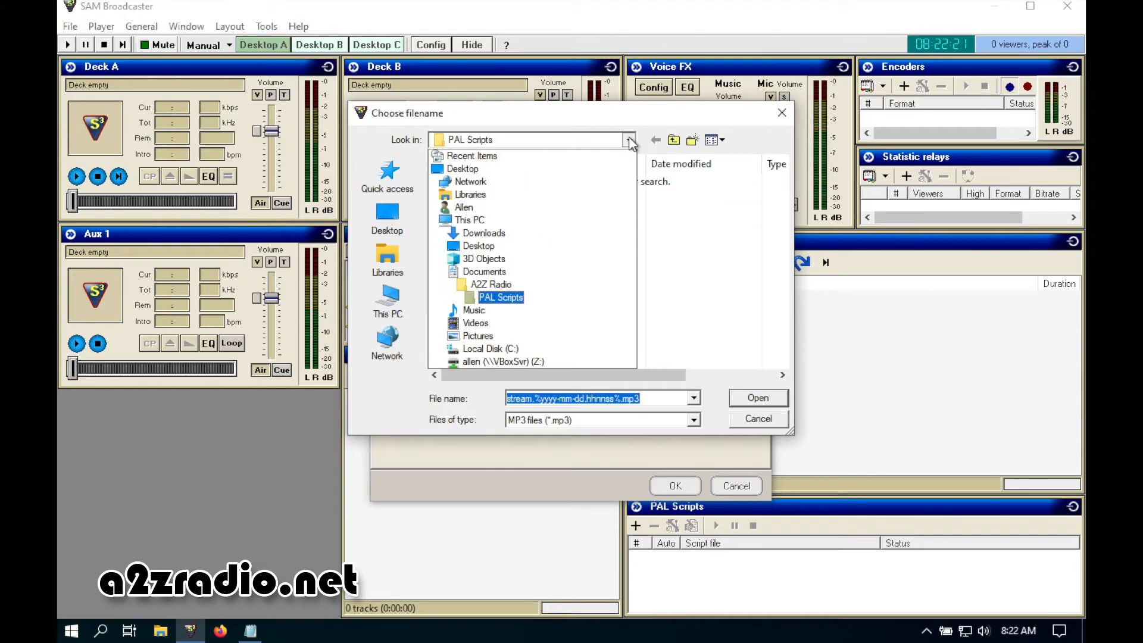
left_click(497, 283)
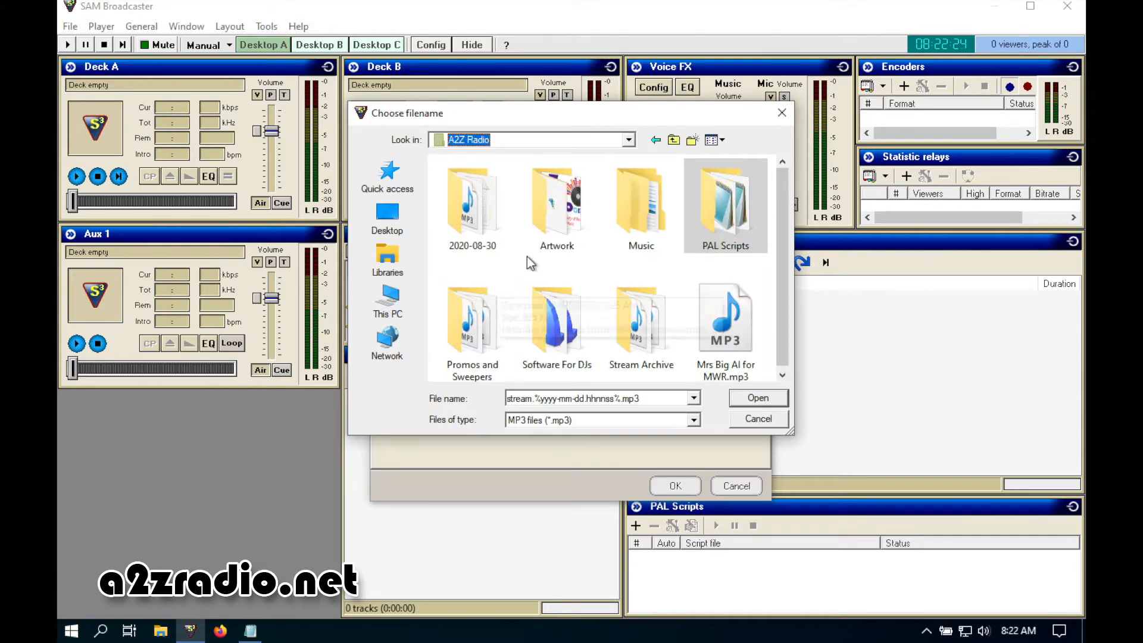
left_click_drag(784, 226, 777, 313)
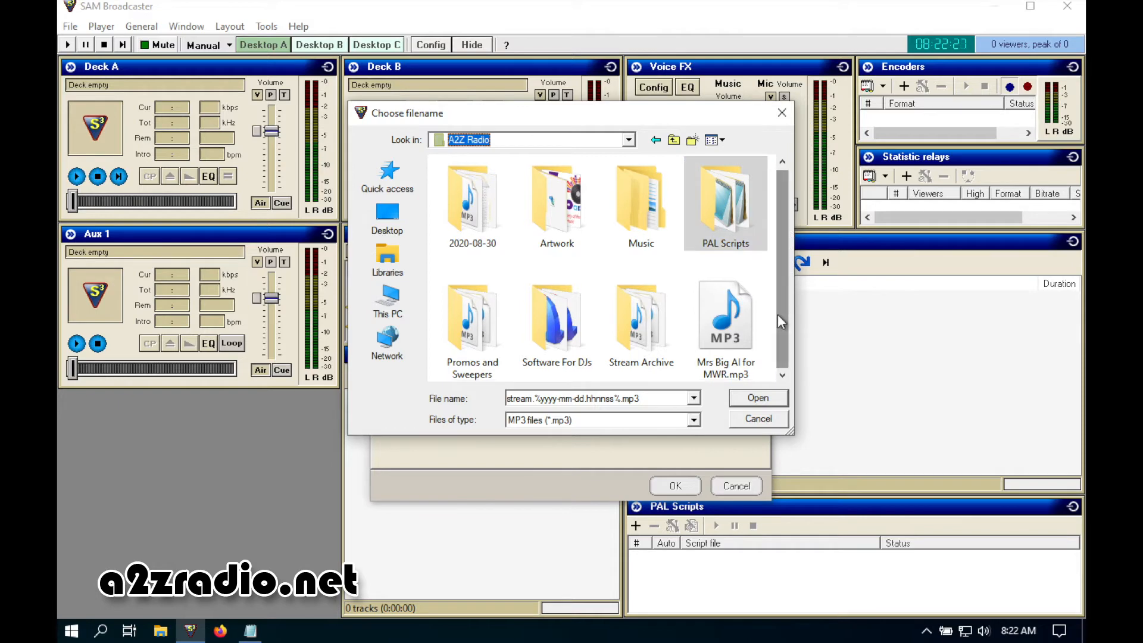
double_click(645, 320)
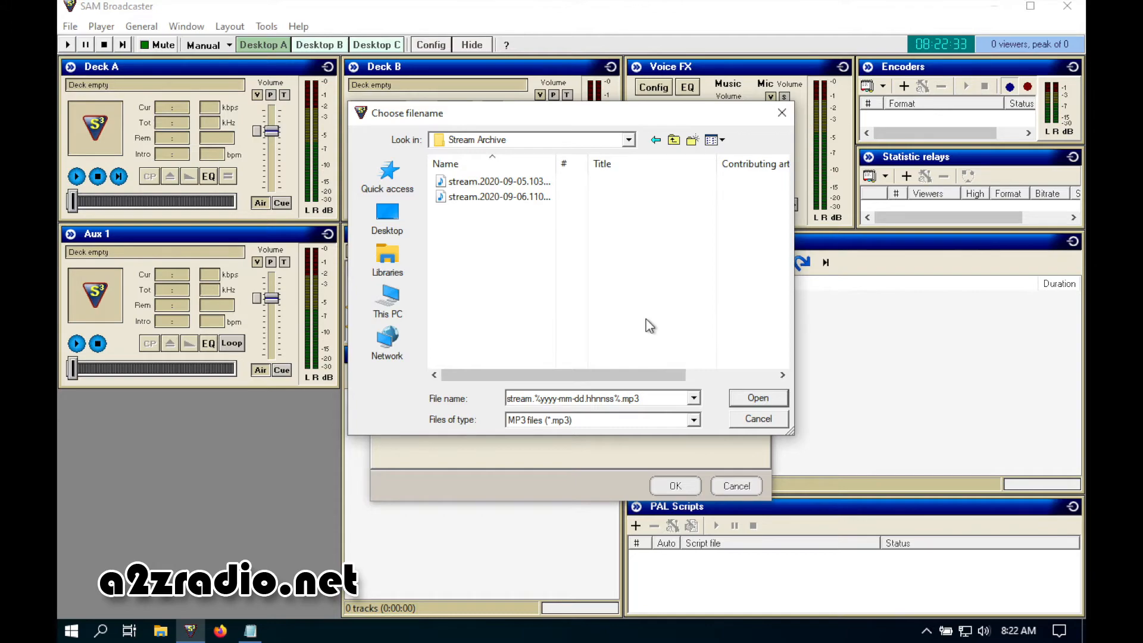
left_click(758, 400)
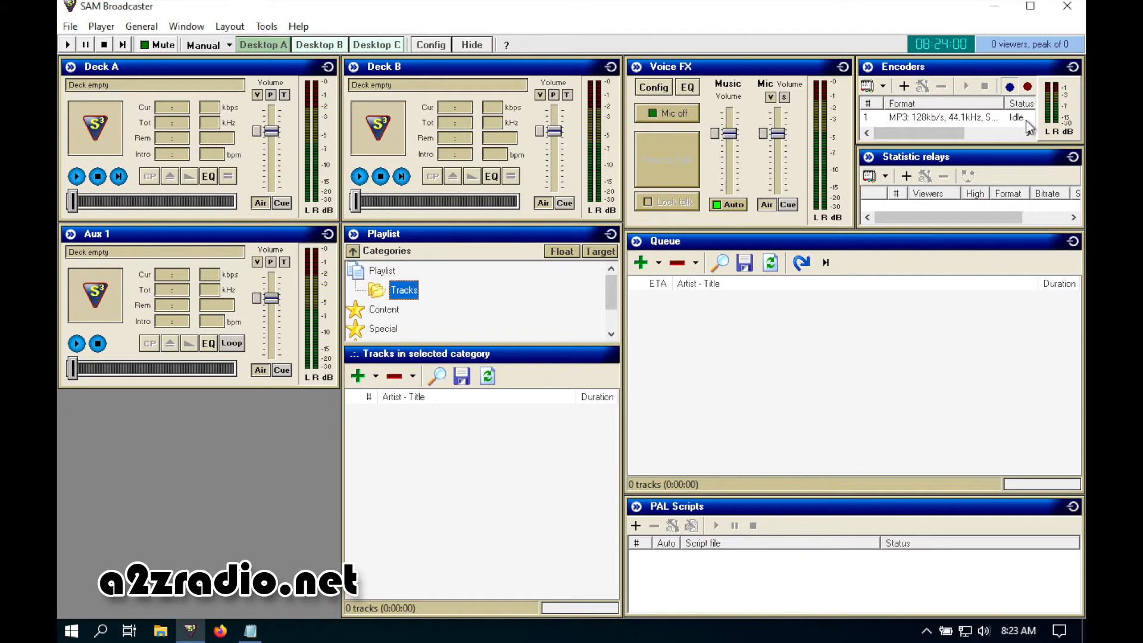
Step: Add an Icecast2 statistic relay and mark it as a private statistic relay
left_click(906, 177)
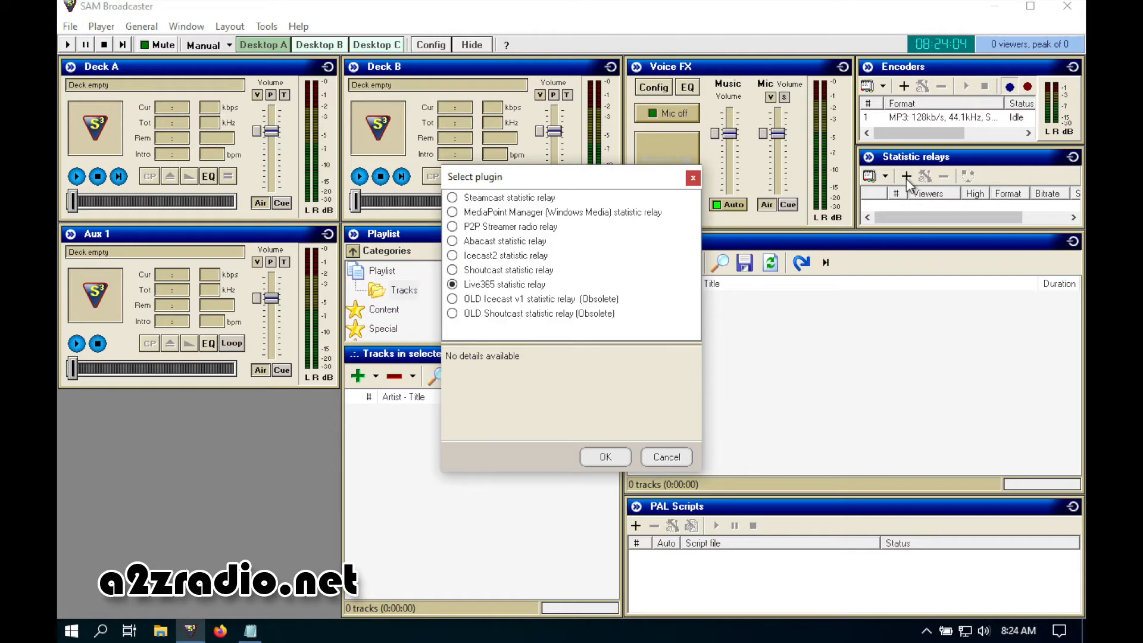
left_click(519, 261)
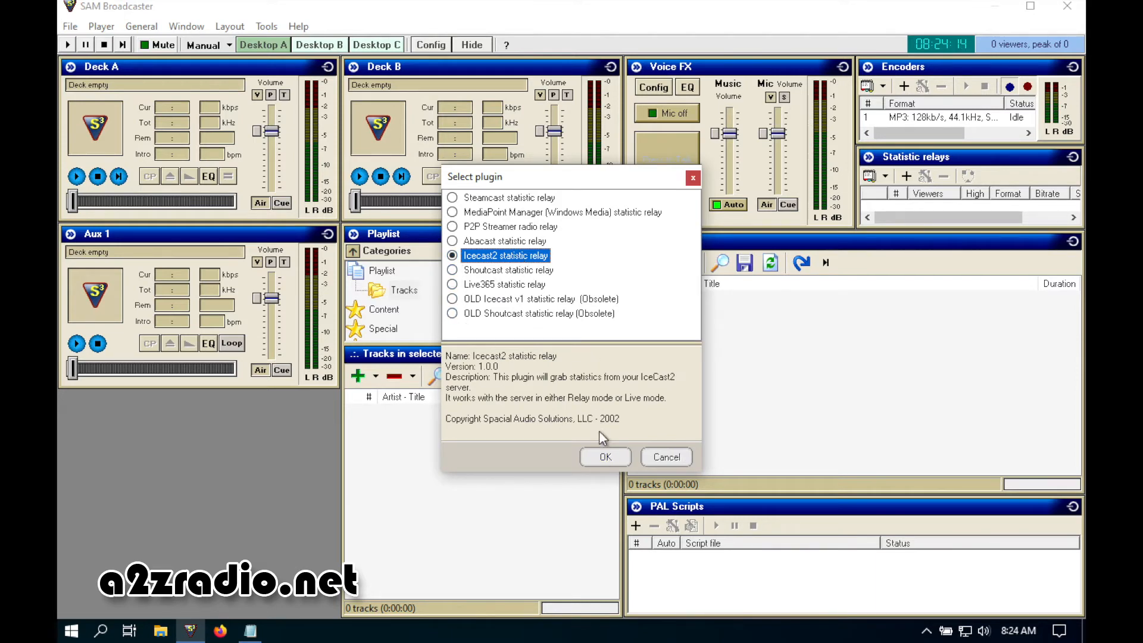
left_click(601, 456)
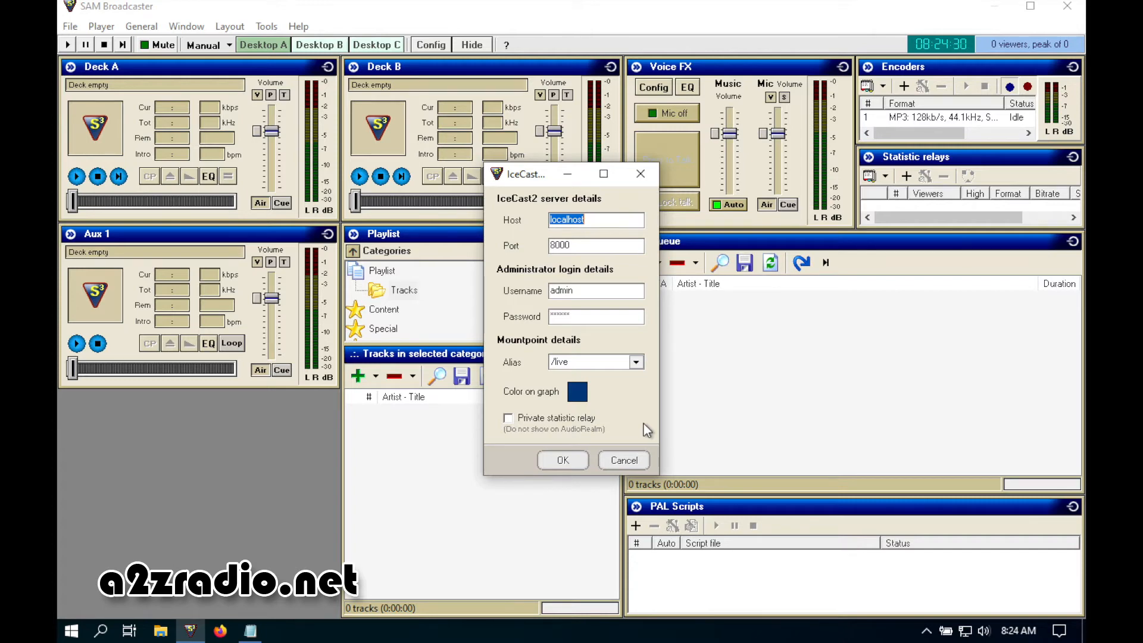
left_click(509, 419)
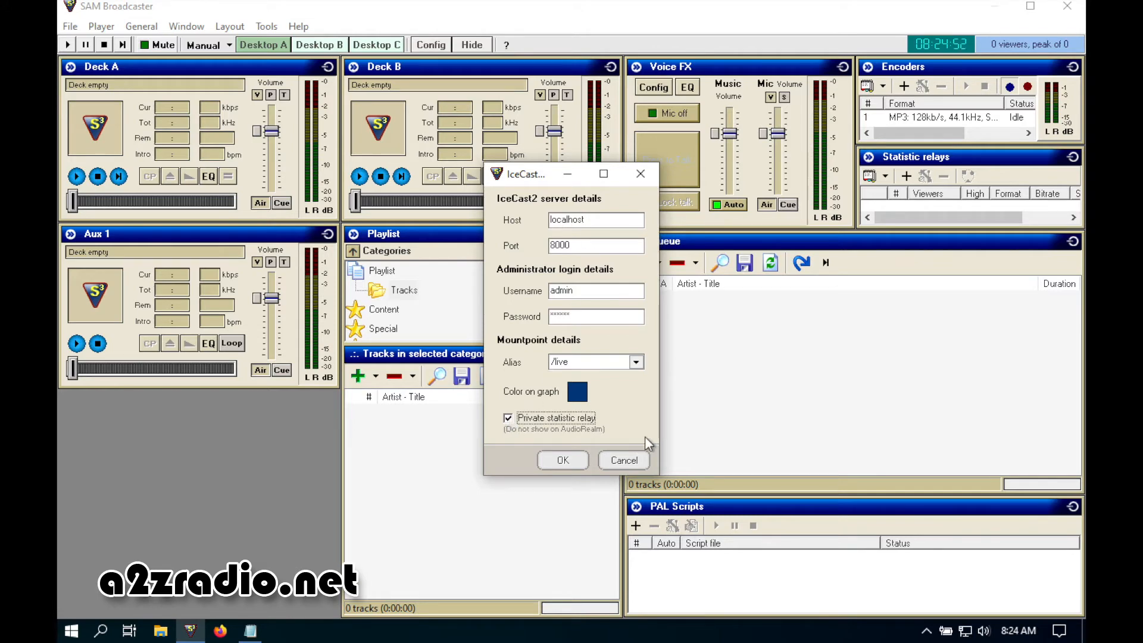
left_click(562, 460)
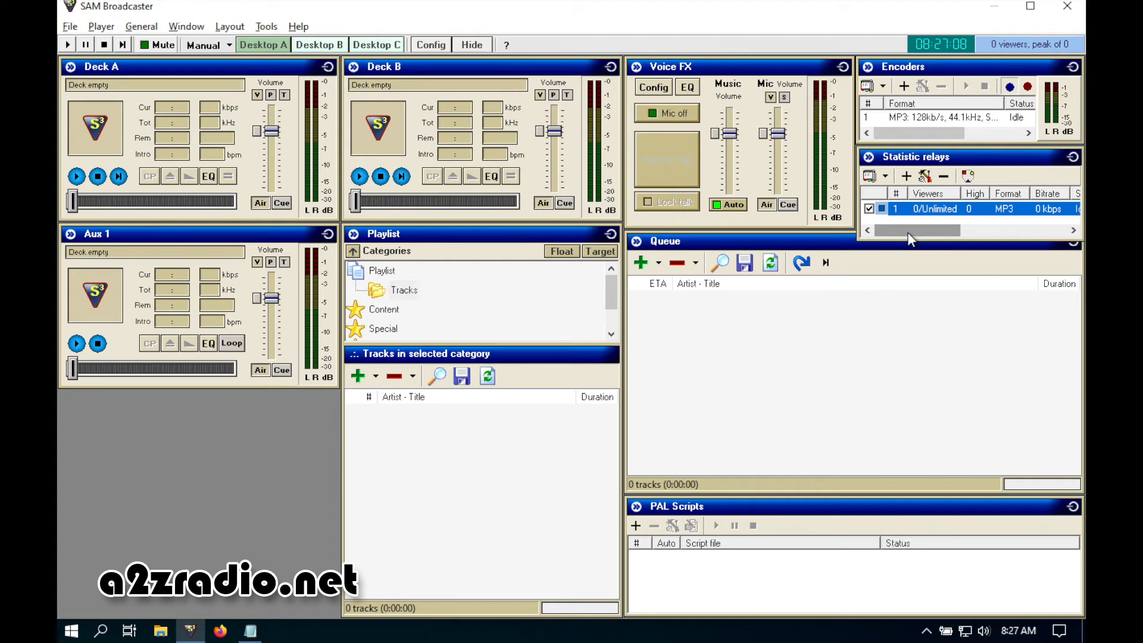
Step: Review the server and status details of the new statistic relay
left_click_drag(911, 232, 951, 226)
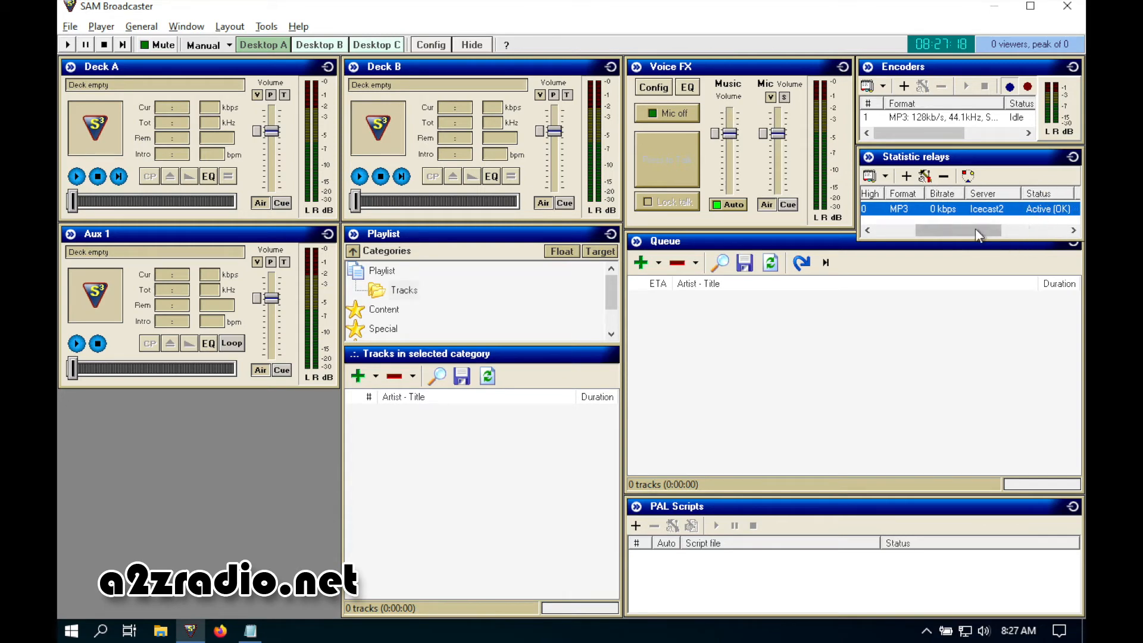
left_click(967, 176)
left_click_drag(988, 238, 952, 236)
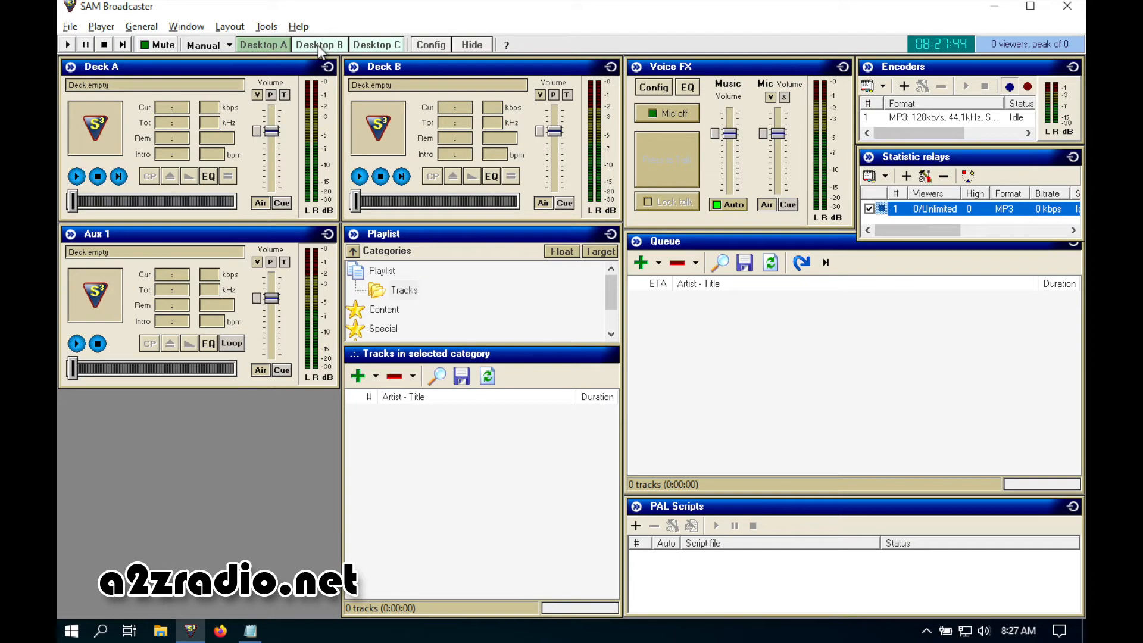
Step: Show the Aux 2 player on the desktop
left_click(178, 28)
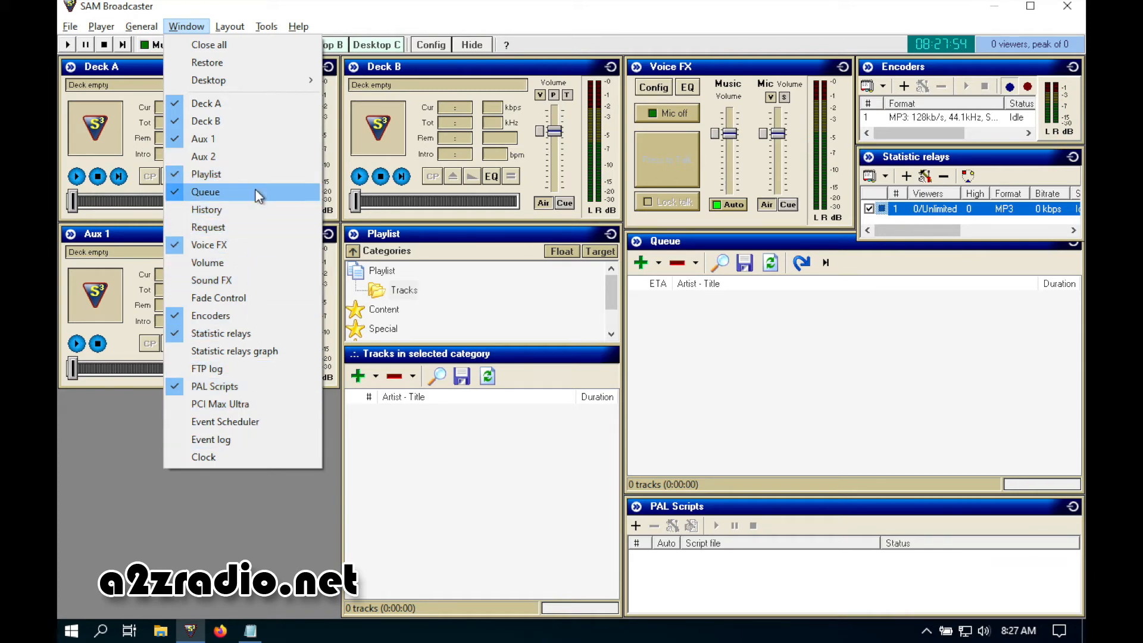
left_click(245, 154)
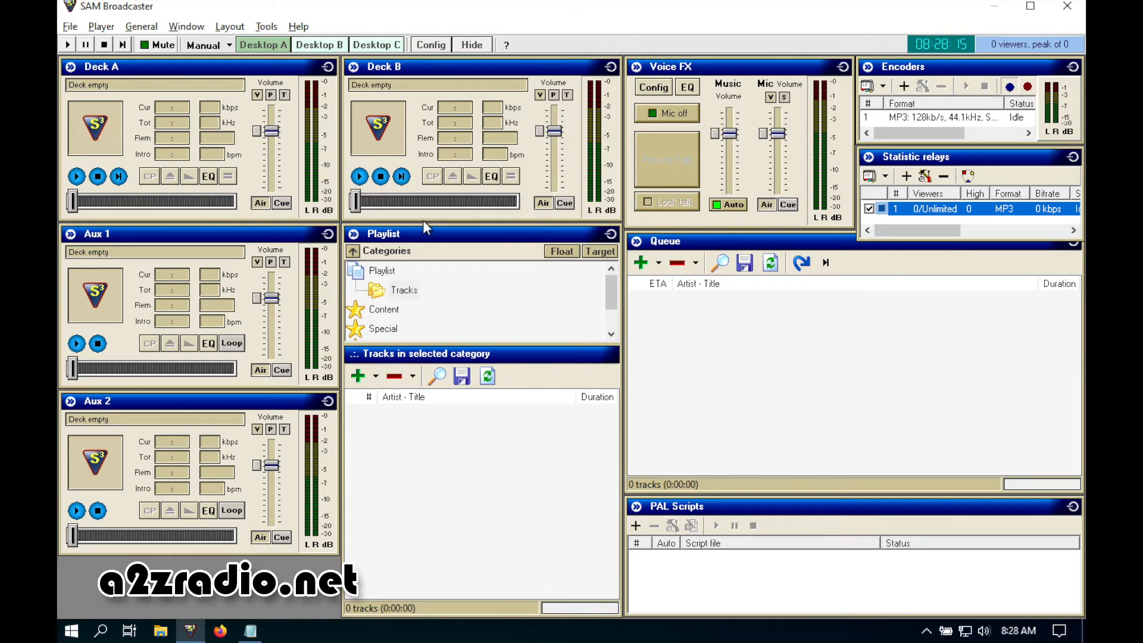
Step: Add all ten Aerosmith MP3 files from the Music folder's A2Z Radio Auto DJ\Aerosmith subfolder to the Tracks category
left_click(404, 292)
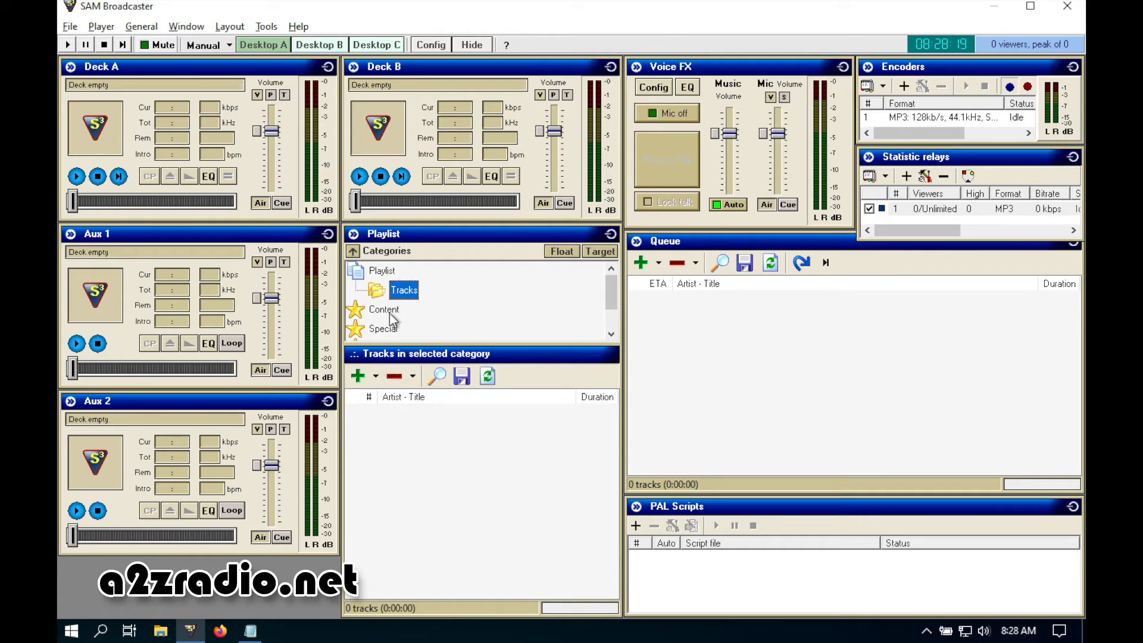
left_click(376, 377)
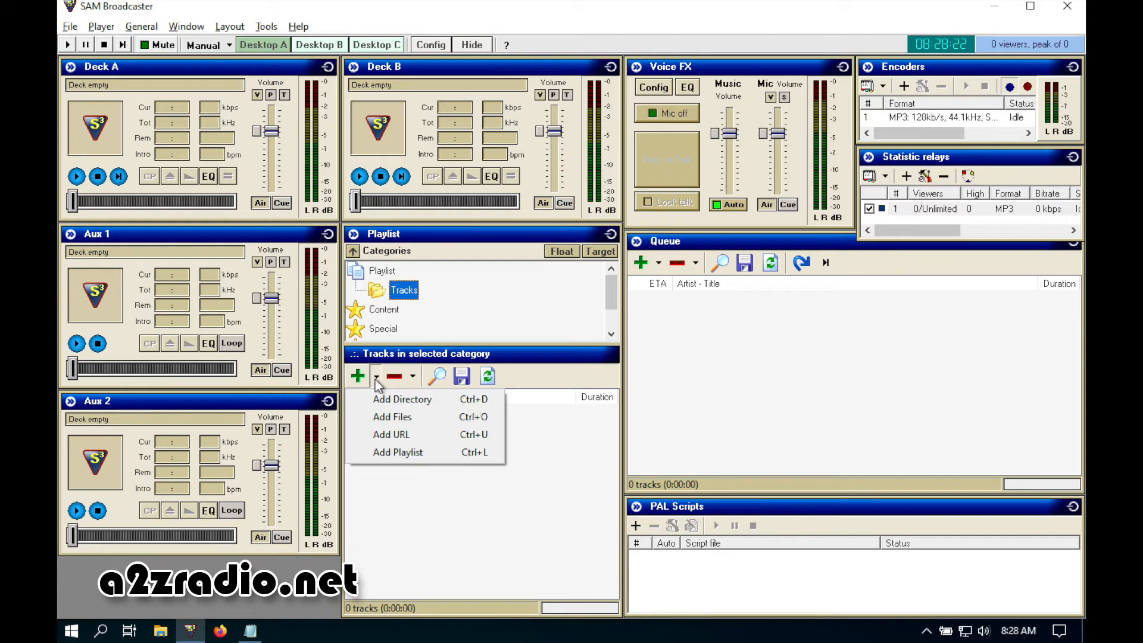
left_click(381, 416)
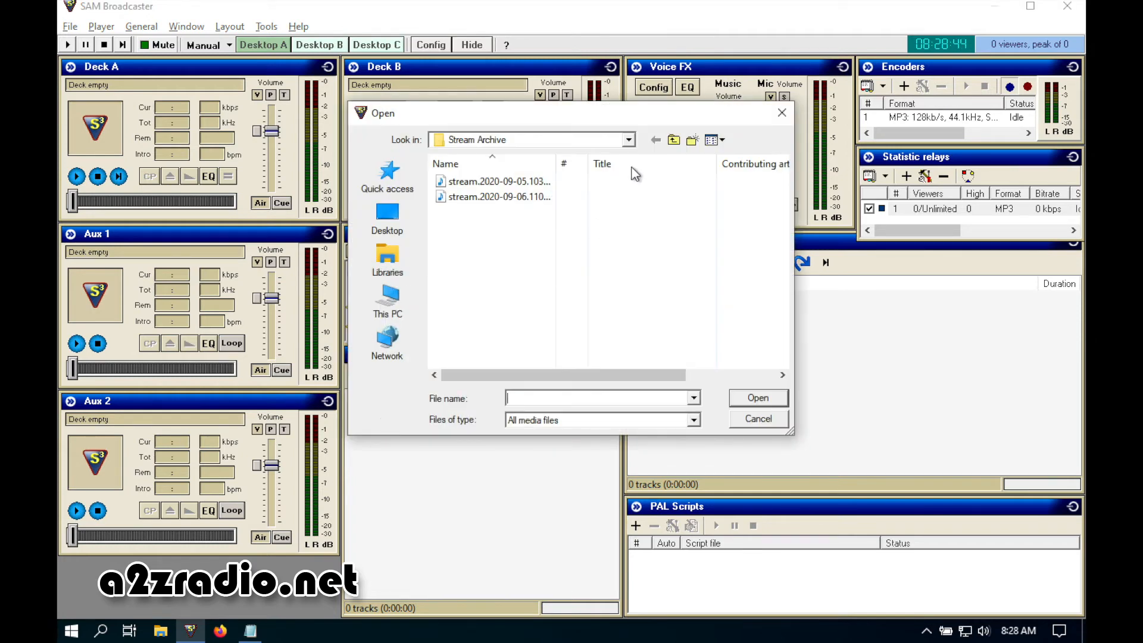
left_click(673, 141)
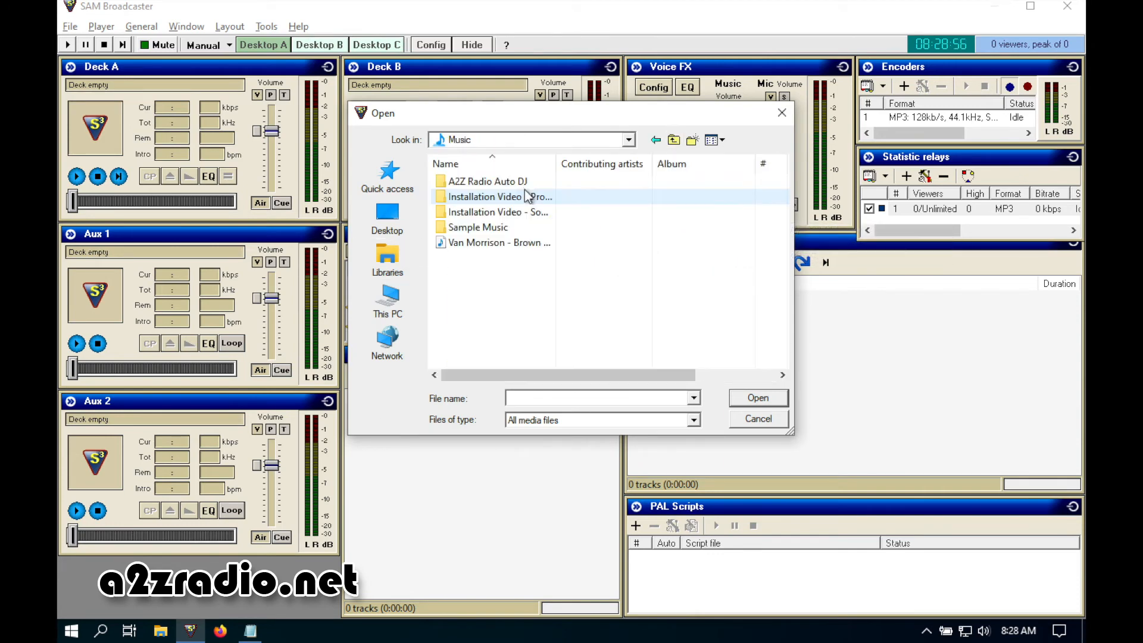
double_click(517, 181)
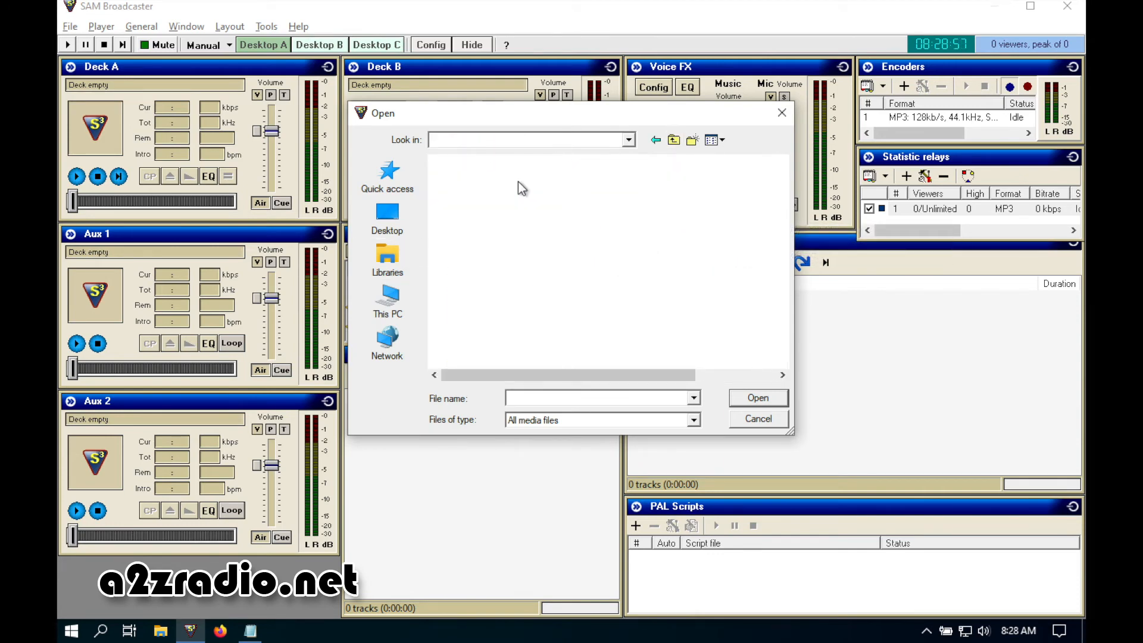
double_click(444, 181)
left_click(443, 182)
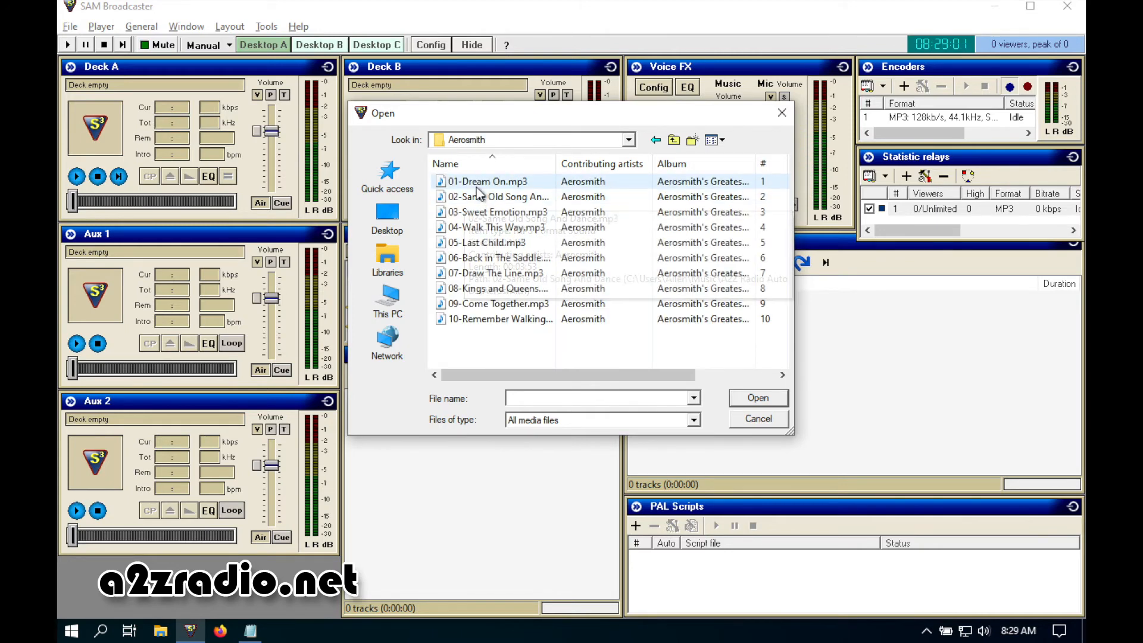
left_click(468, 320, "shift")
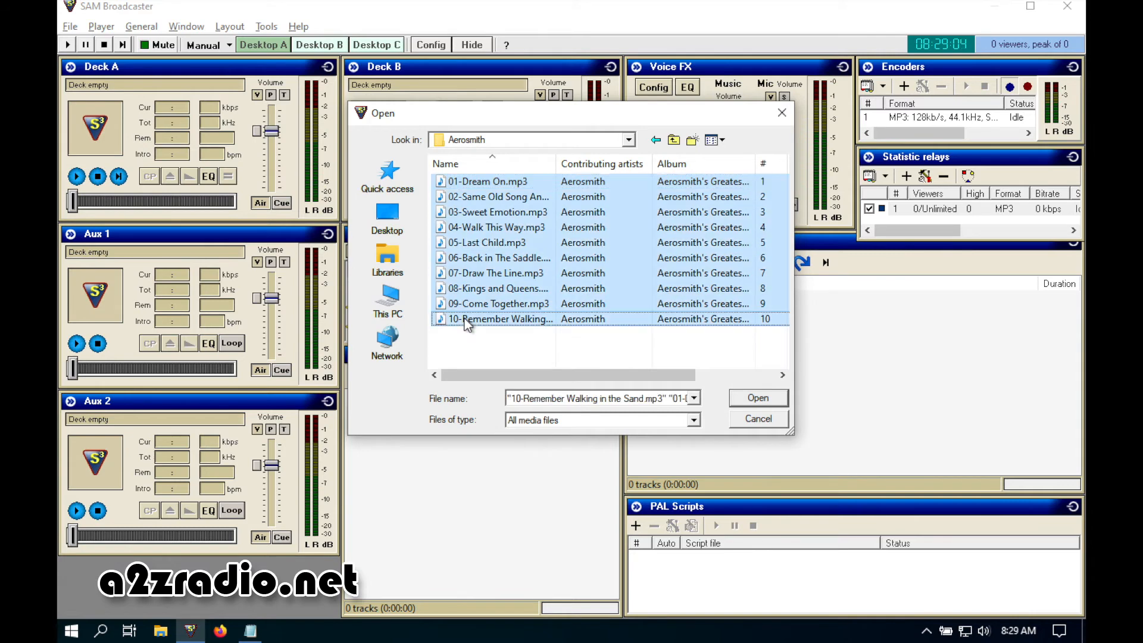
left_click(750, 398)
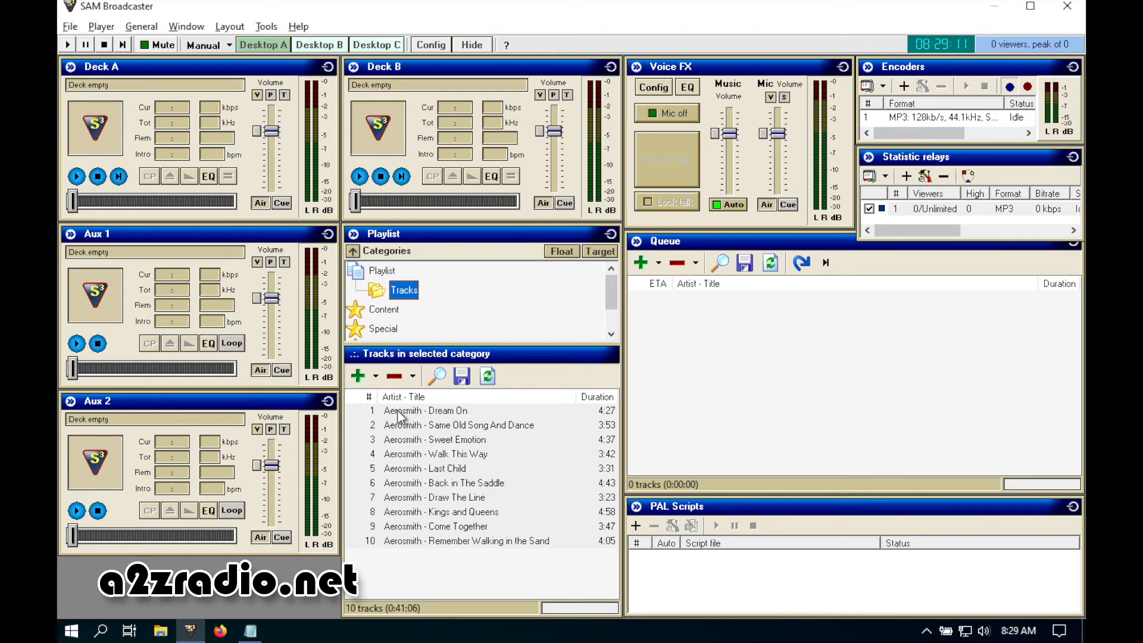
Step: Add the Billy Joel directory from A2Z Radio Auto DJ, including subdirectories, to the Tracks category
left_click(378, 382)
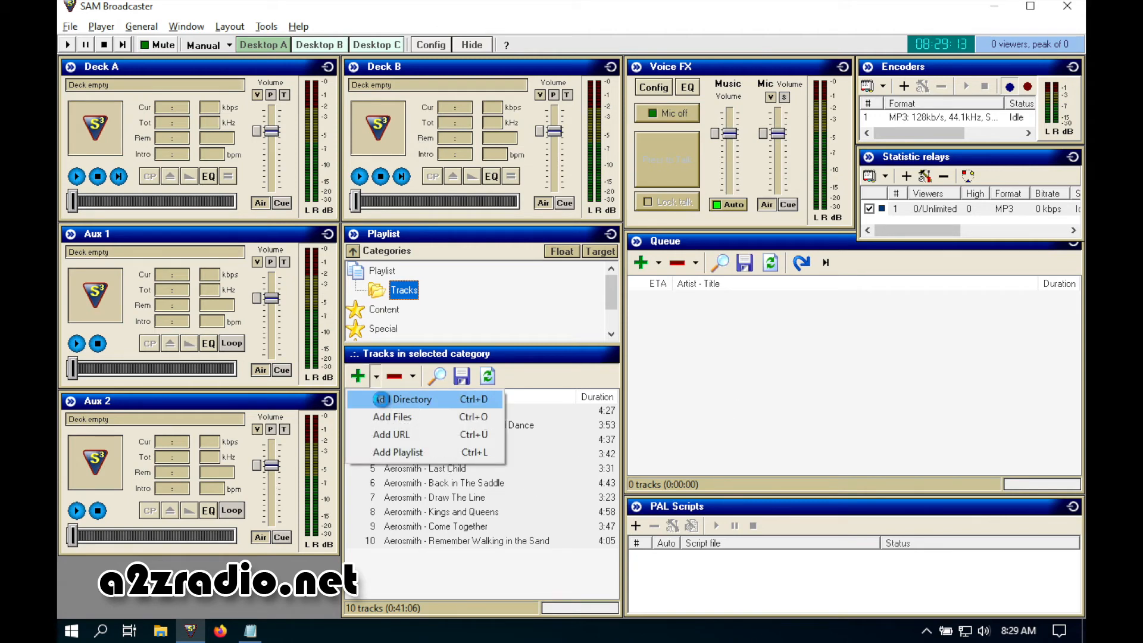
left_click(381, 398)
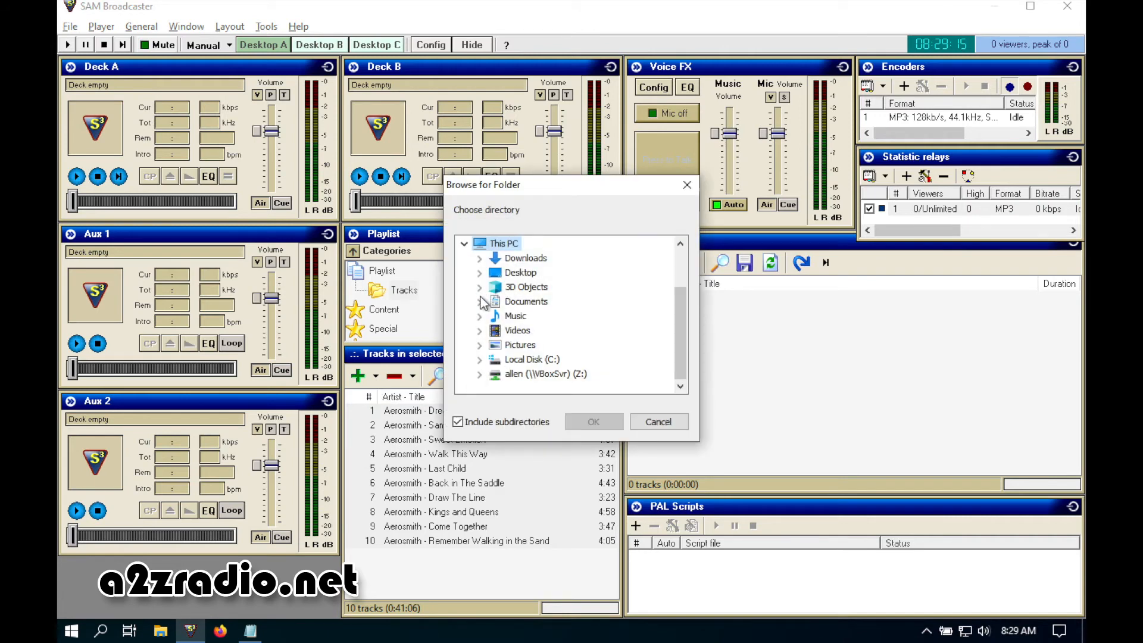
left_click(480, 316)
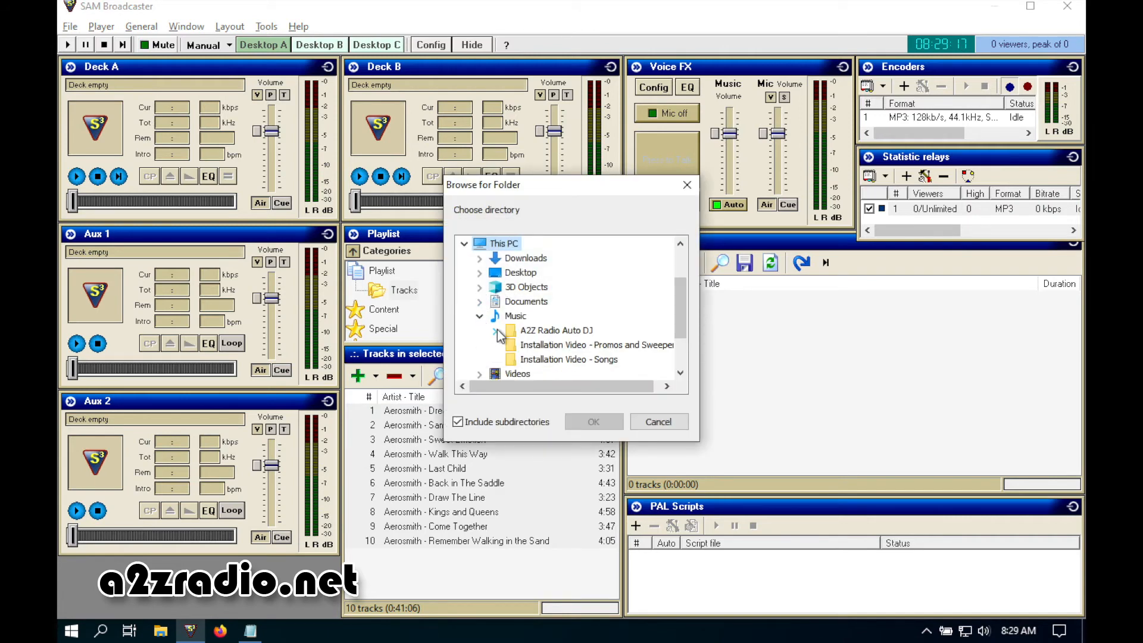
left_click(495, 331)
left_click_drag(683, 301, 684, 329)
left_click(549, 275)
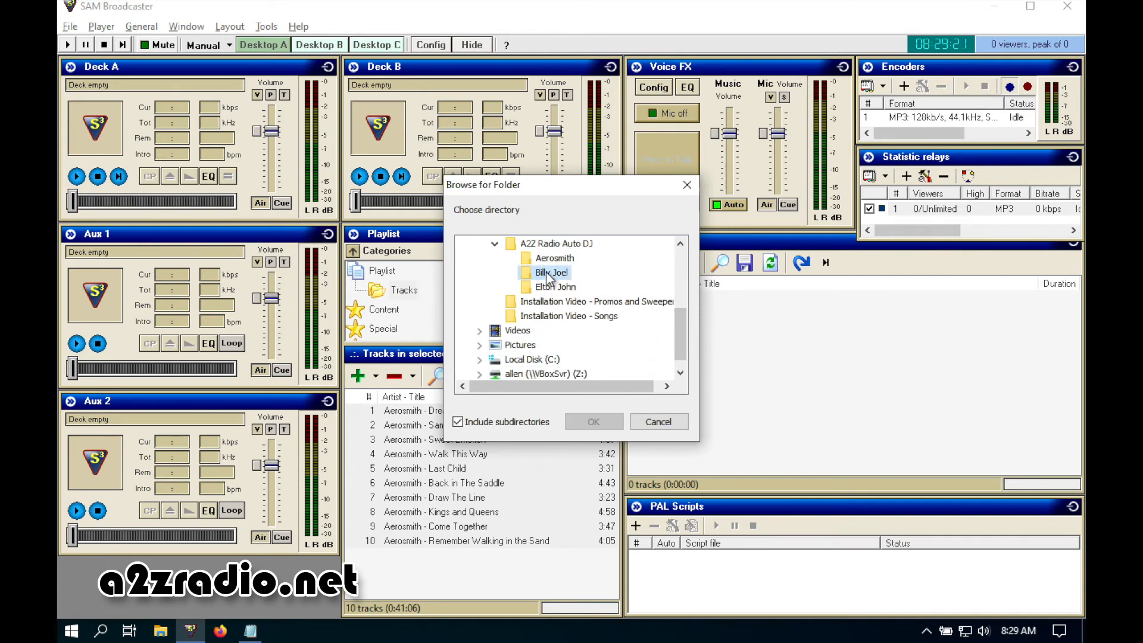
left_click(594, 422)
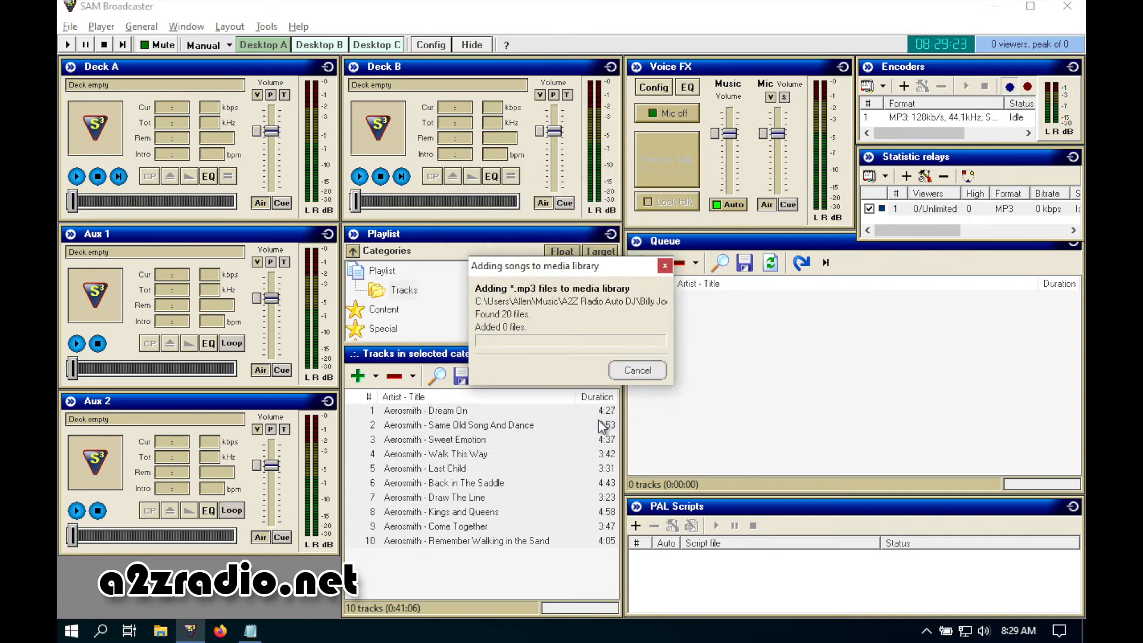
left_click_drag(609, 439, 598, 584)
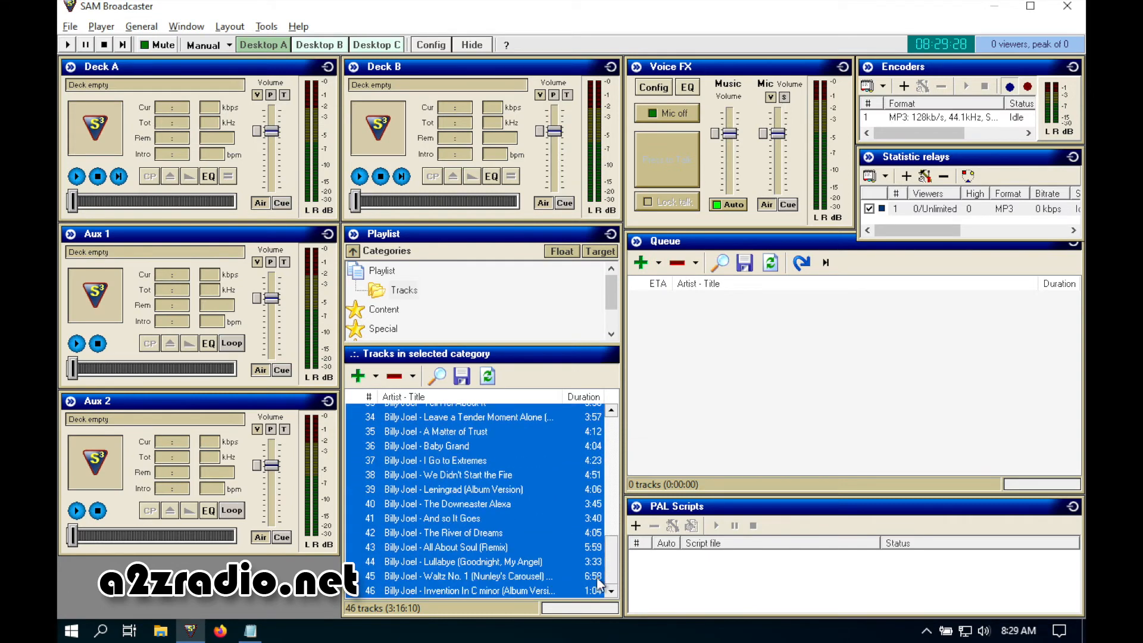
Step: Add the Elton John directory from A2Z Radio Auto DJ, including subdirectories, to the Tracks category
left_click(377, 376)
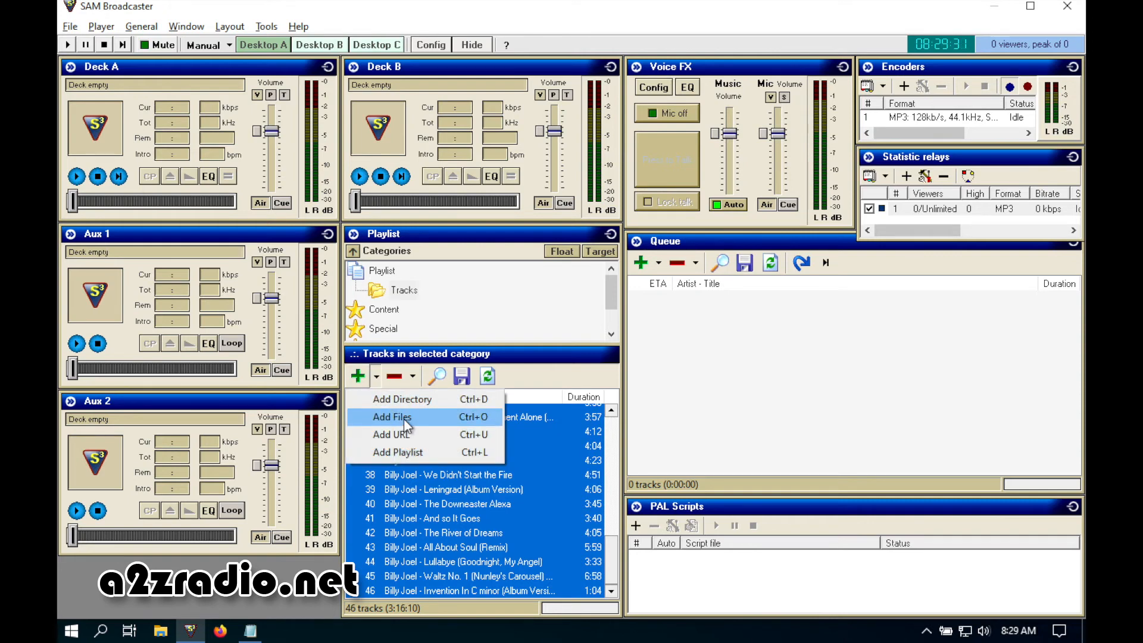
left_click(413, 399)
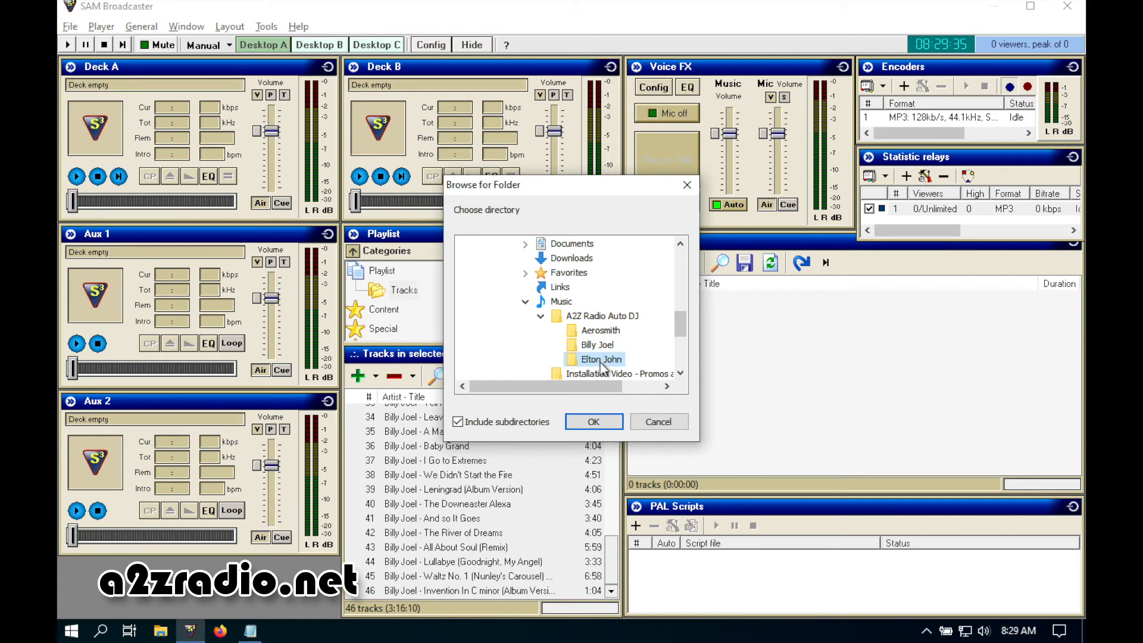
left_click(601, 420)
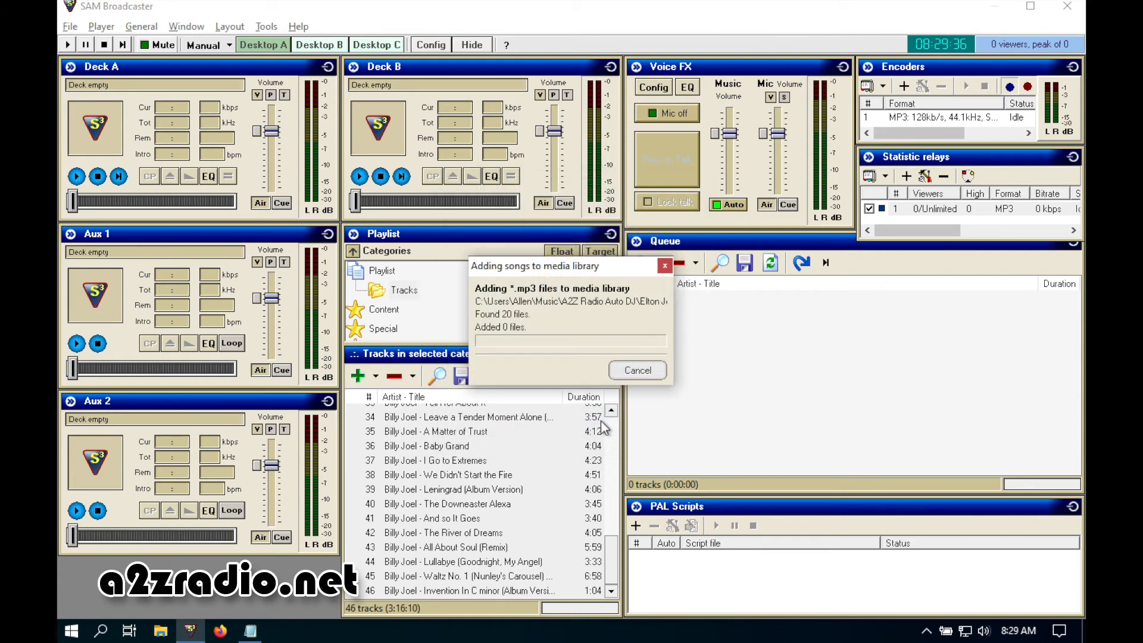
left_click_drag(609, 499, 610, 412)
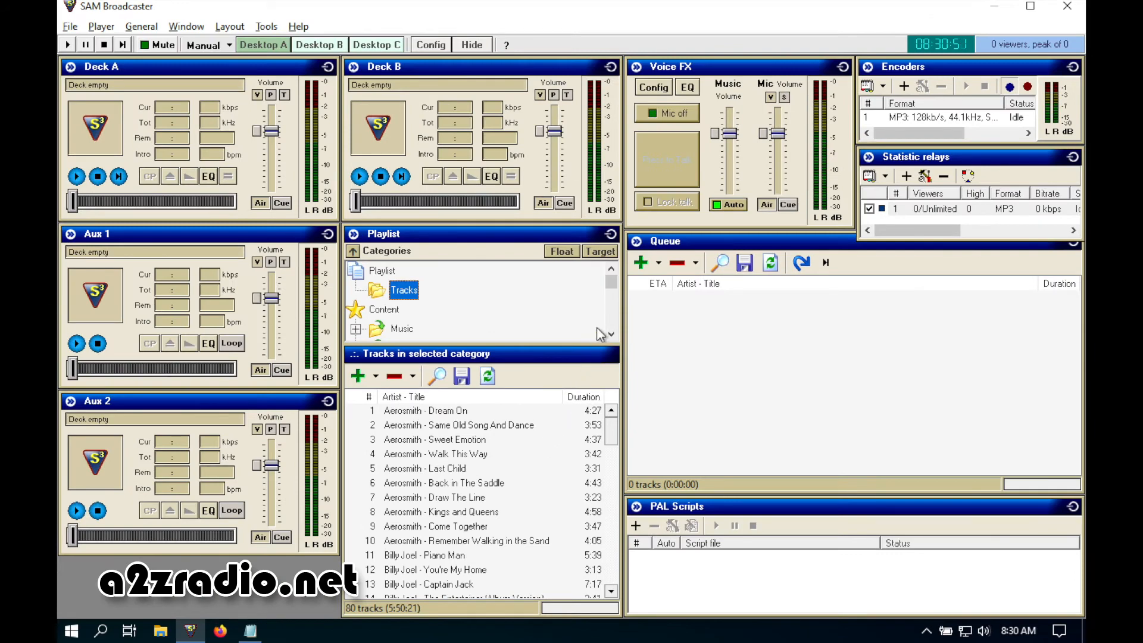
Step: Expand the Promos category and open its Promos (All) subcategory
left_click(611, 334)
double_click(611, 335)
left_click(611, 334)
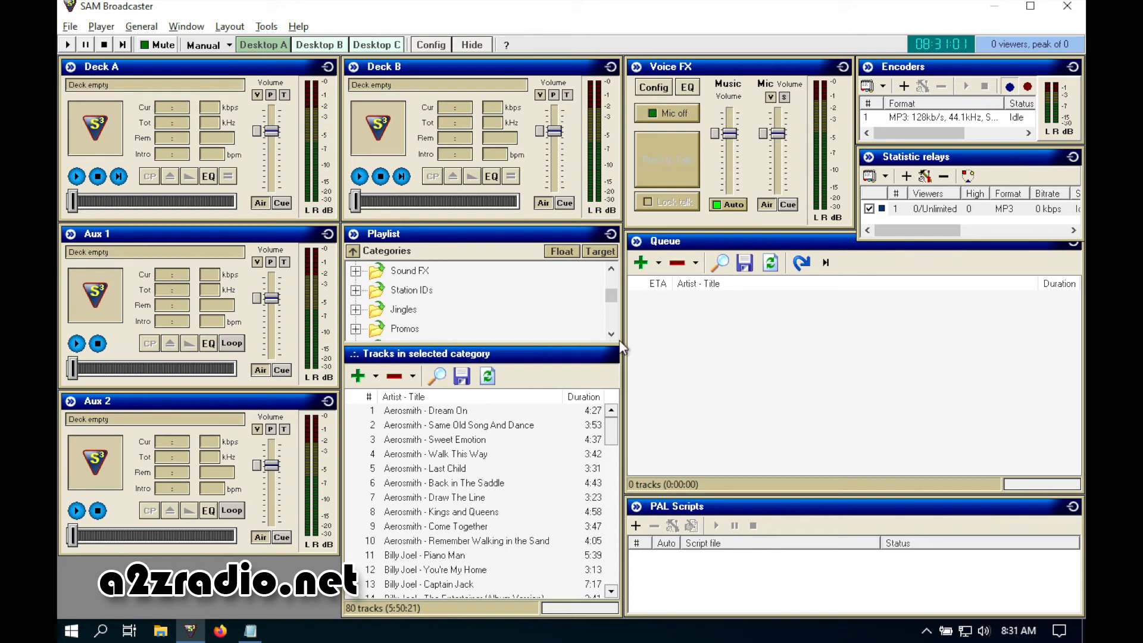
left_click(356, 329)
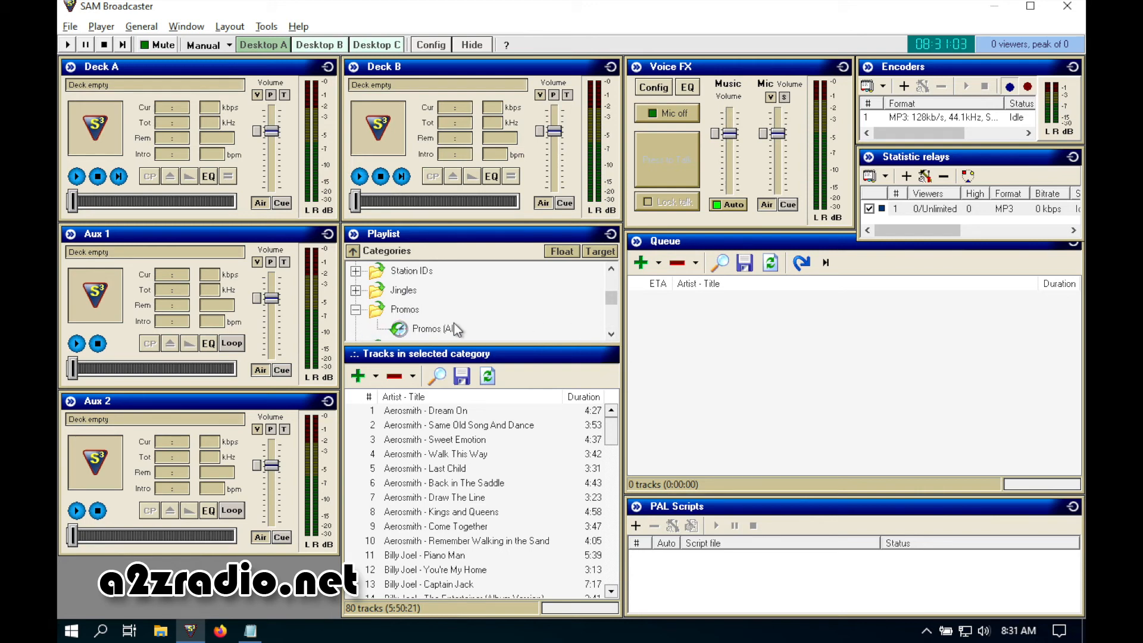
left_click(405, 309)
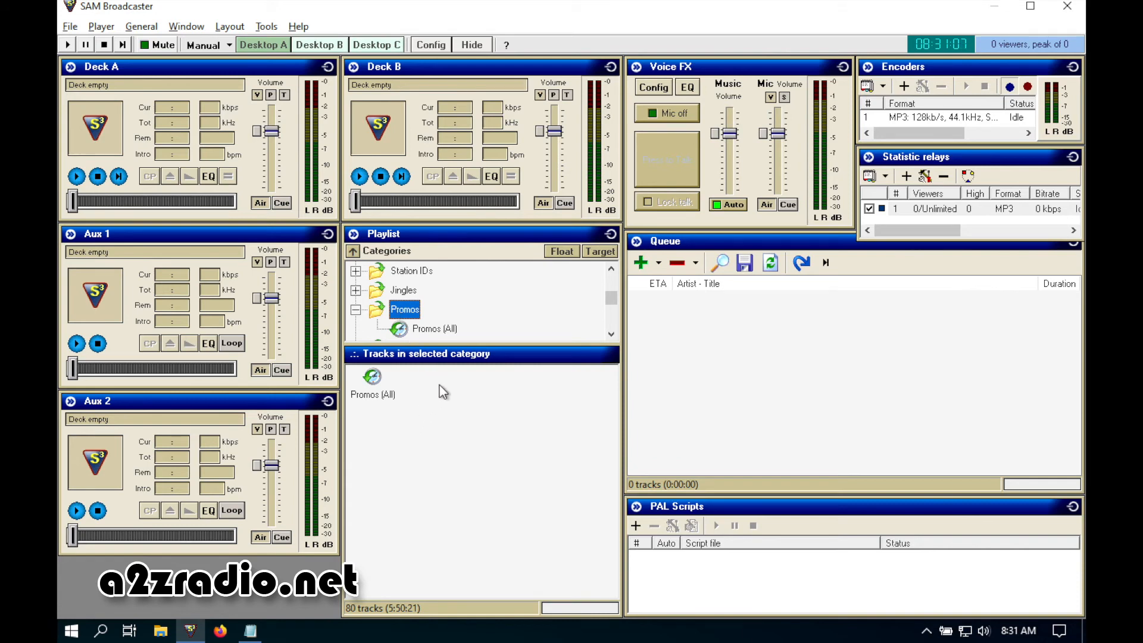
double_click(372, 383)
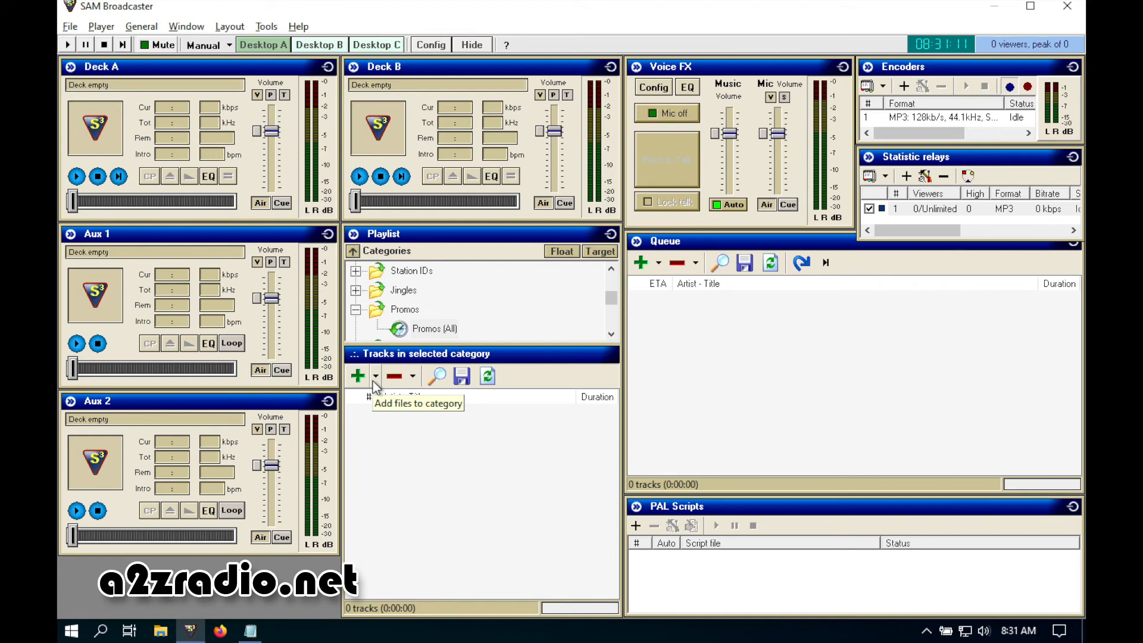
Step: Add both show outro and intro MP3 files from Documents\A2Z Radio\Promos and Sweepers to the Promos (All) category
left_click(376, 379)
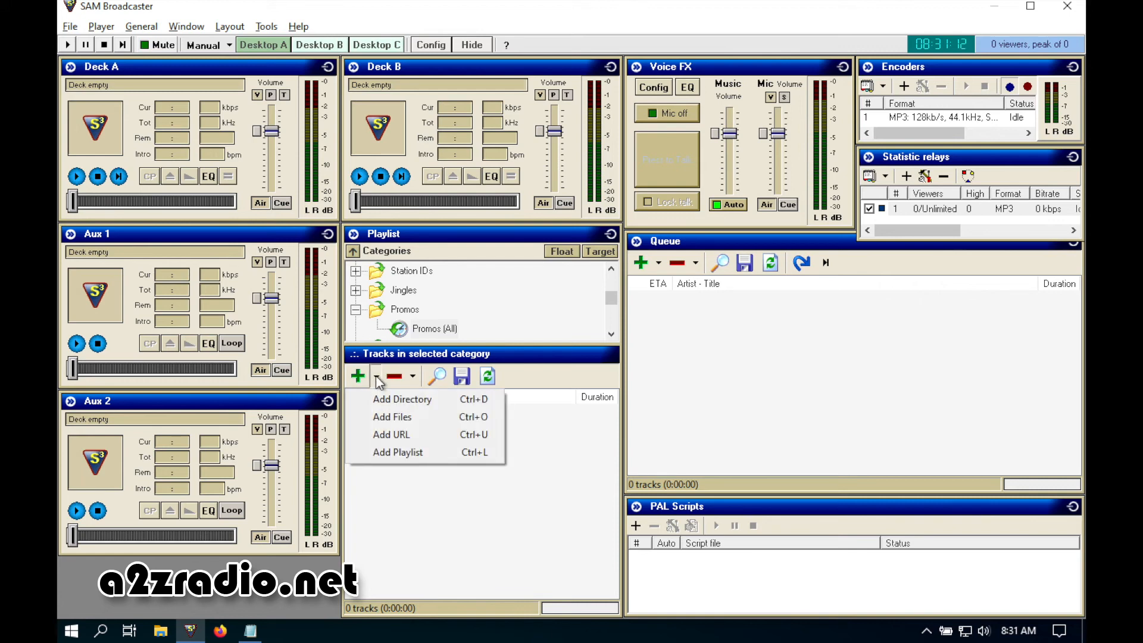
left_click(387, 417)
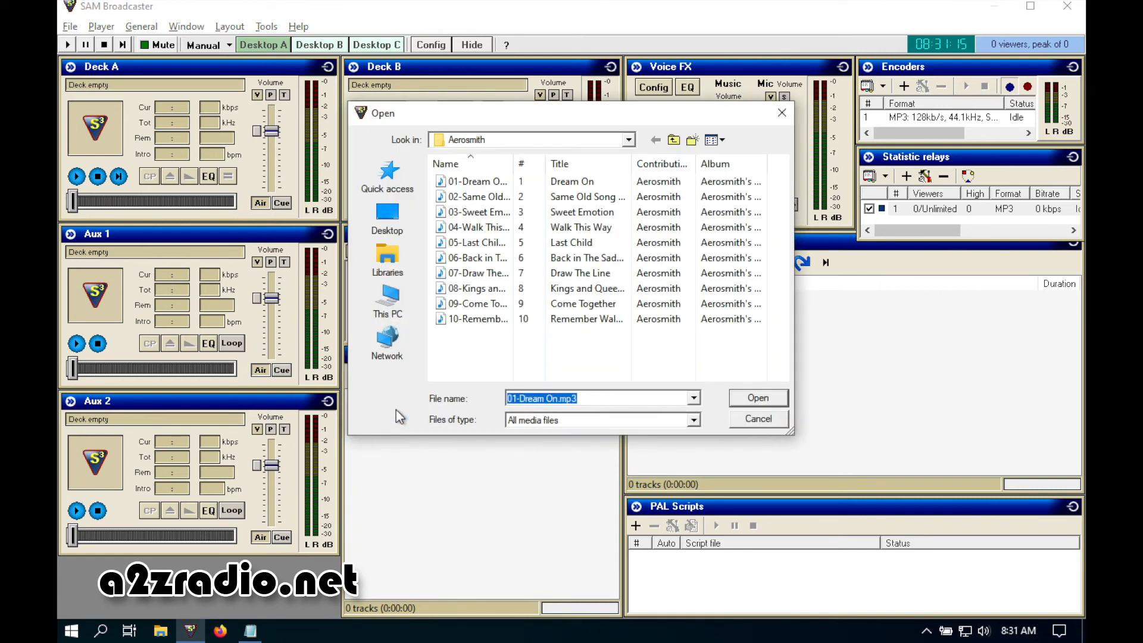
left_click(390, 257)
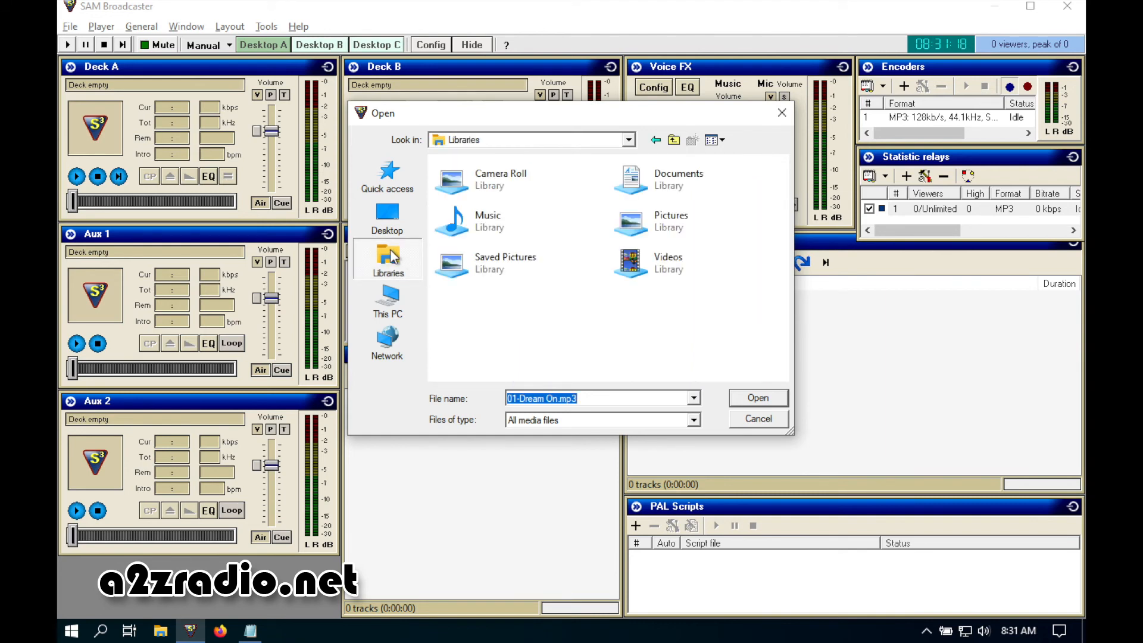
double_click(636, 184)
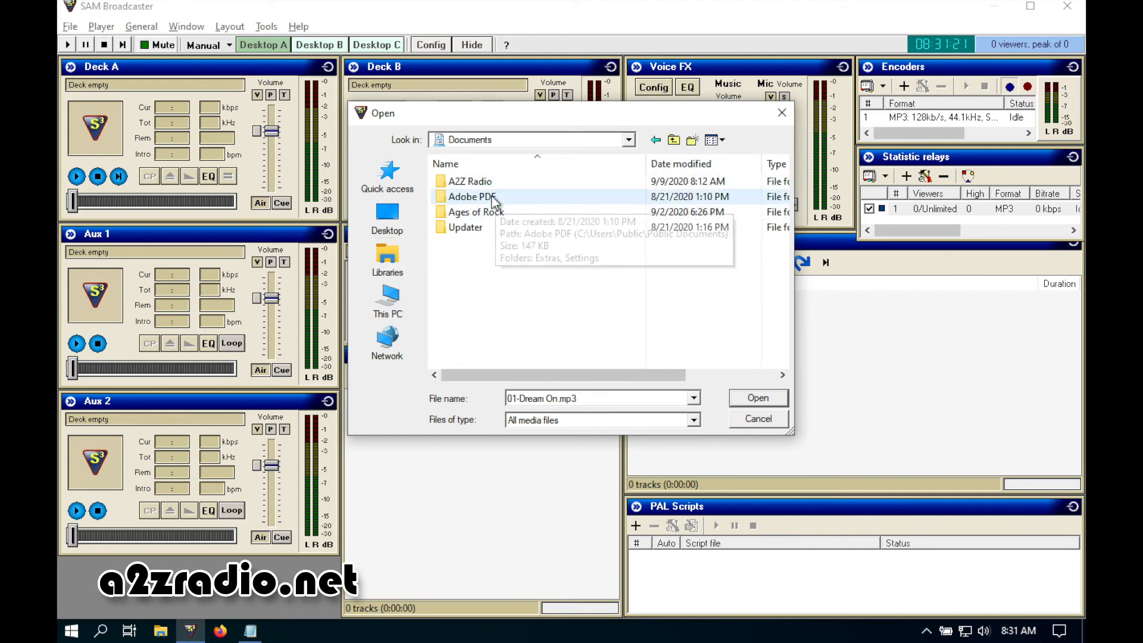
double_click(470, 181)
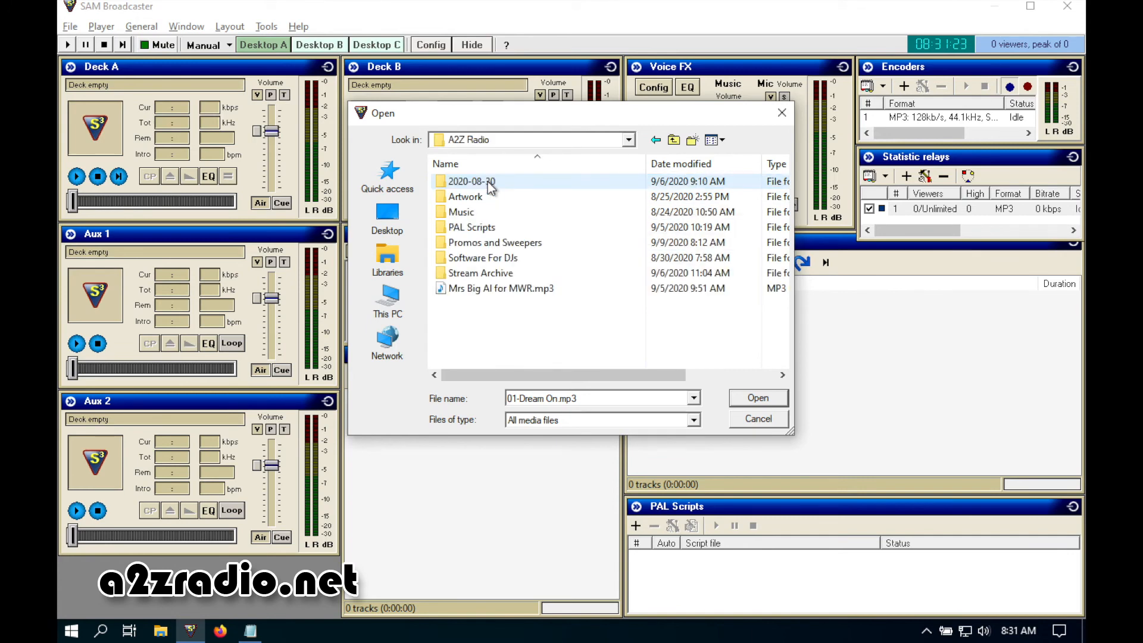
double_click(539, 242)
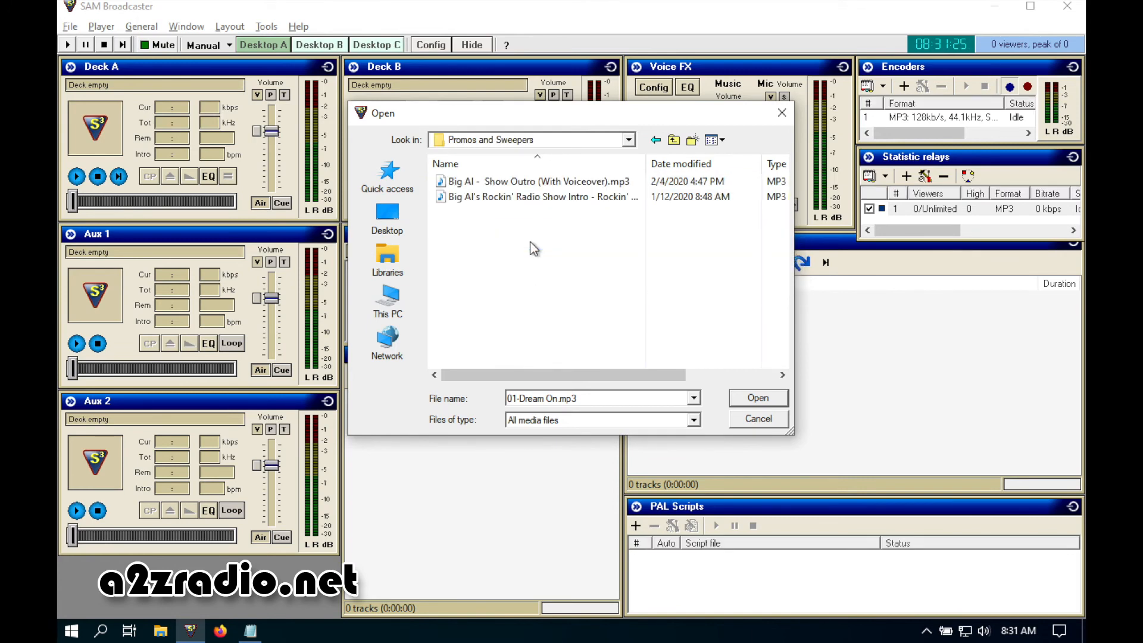
left_click(524, 197)
left_click(527, 183, "shift")
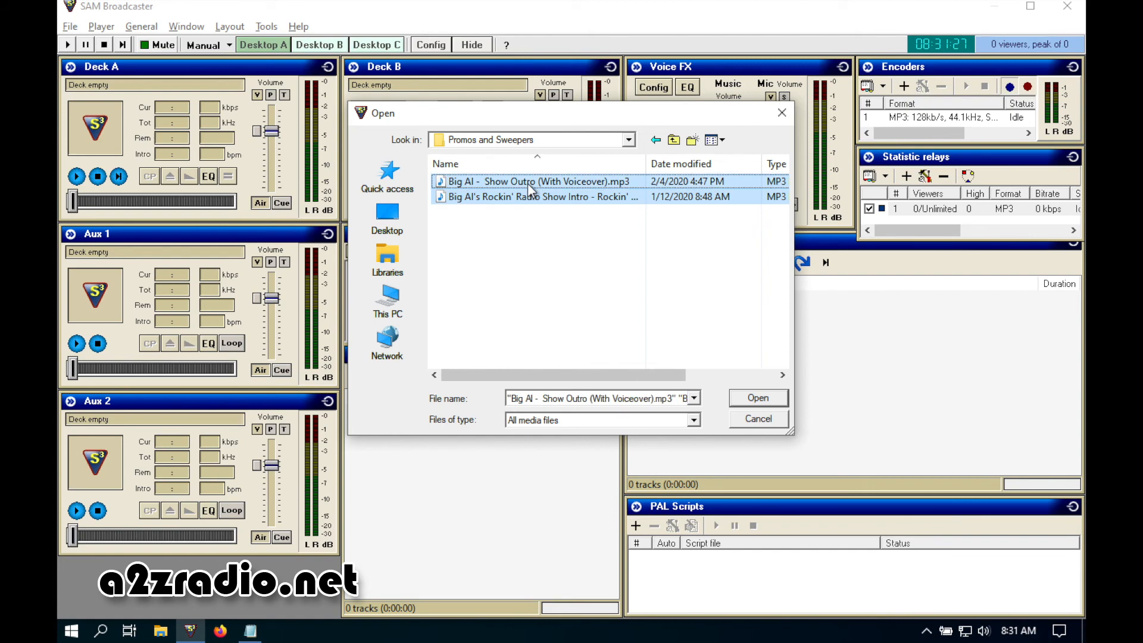
left_click(755, 397)
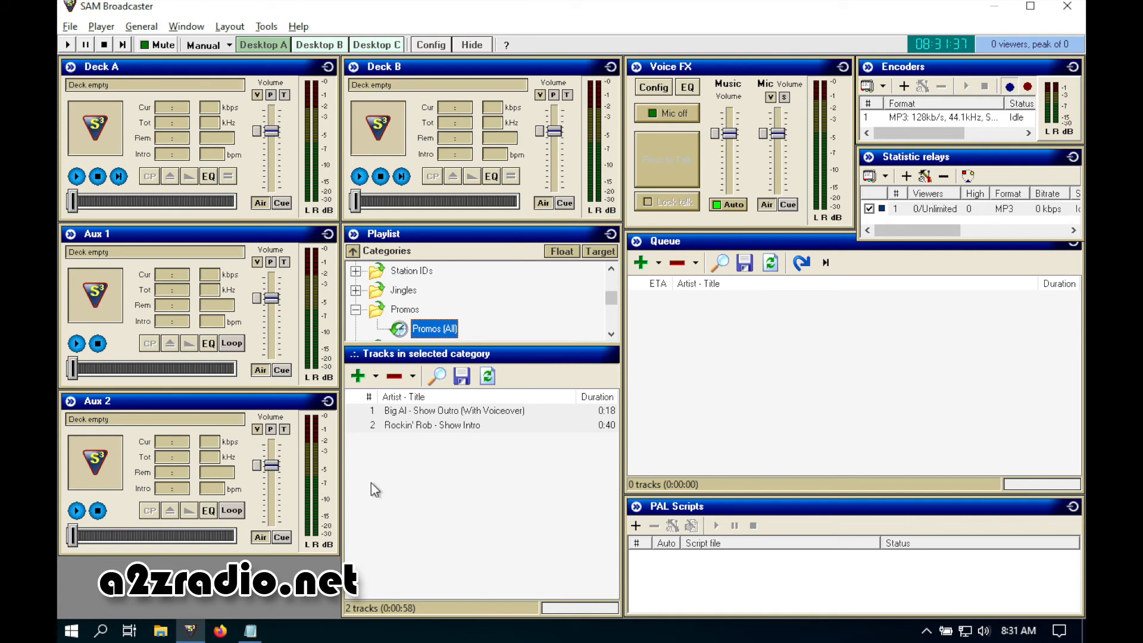
Step: Load the Show Intro promo into Aux 1 and the Show Outro (With Voiceover) promo into Aux 2
left_click(397, 426)
left_click_drag(397, 426, 248, 345)
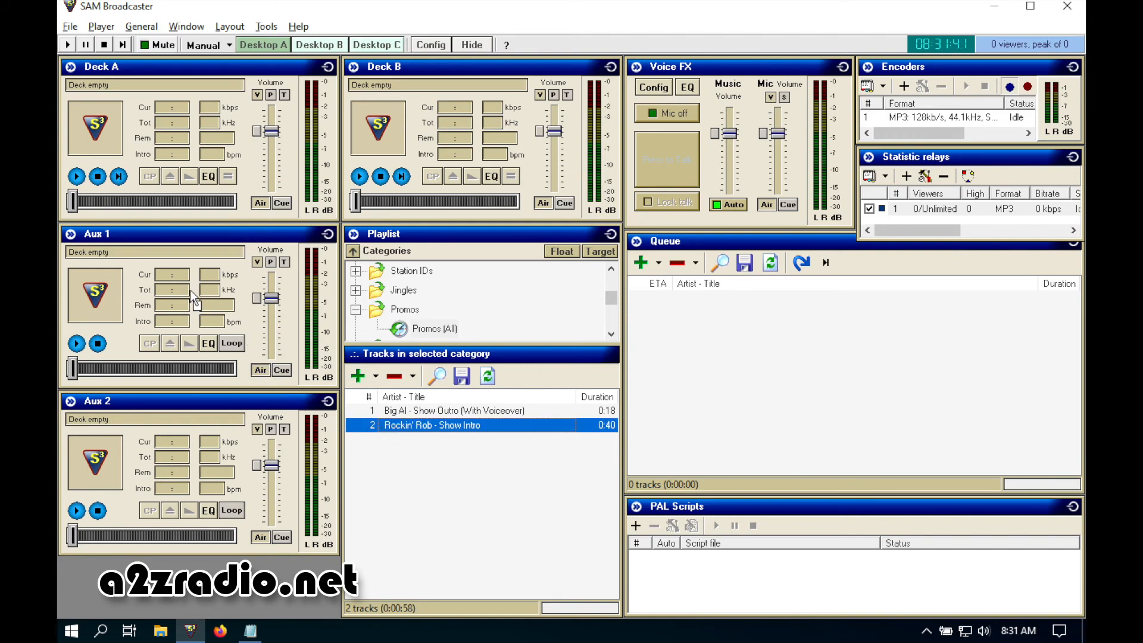
left_click_drag(182, 290, 184, 291)
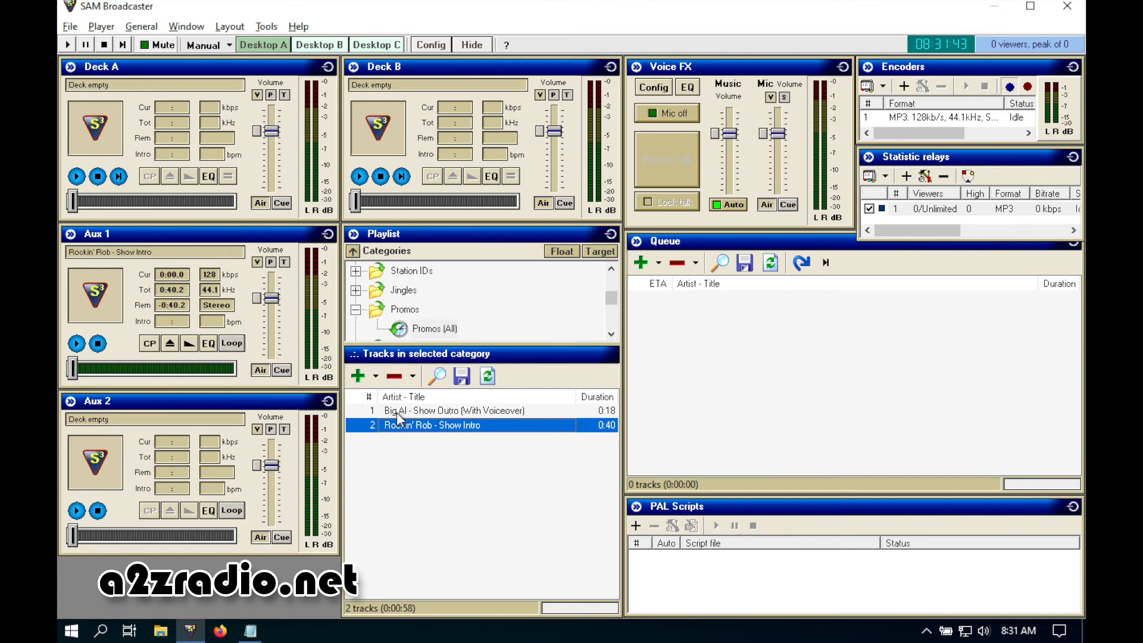
left_click_drag(401, 412, 134, 469)
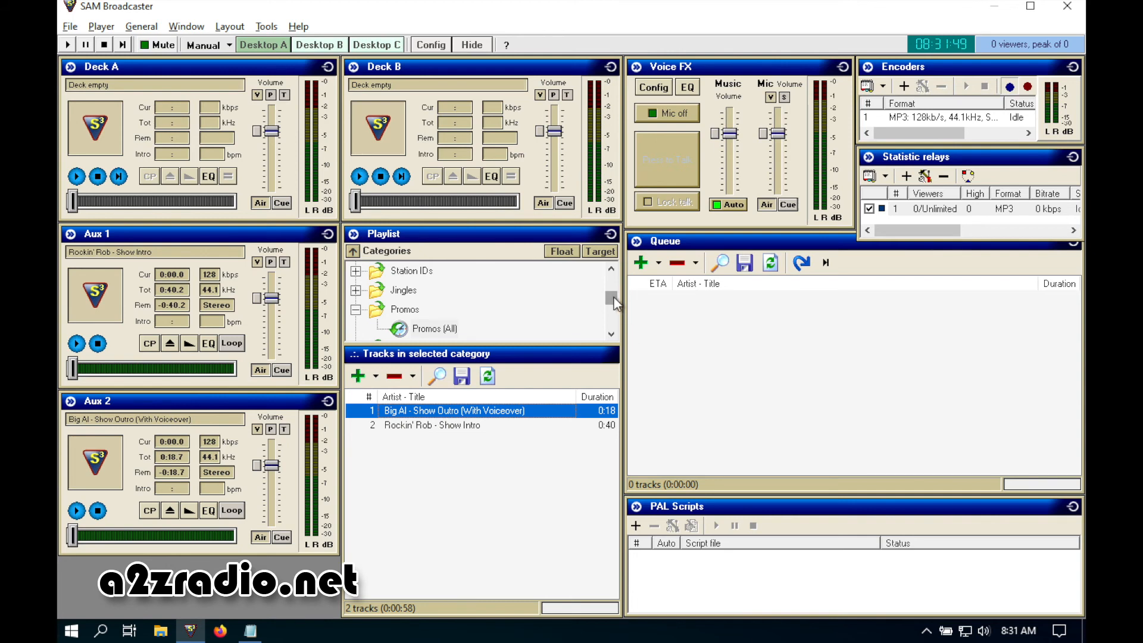
Step: Load the Aerosmith song Last Child from the Tracks category into Deck A
left_click_drag(613, 303, 616, 261)
left_click(396, 290)
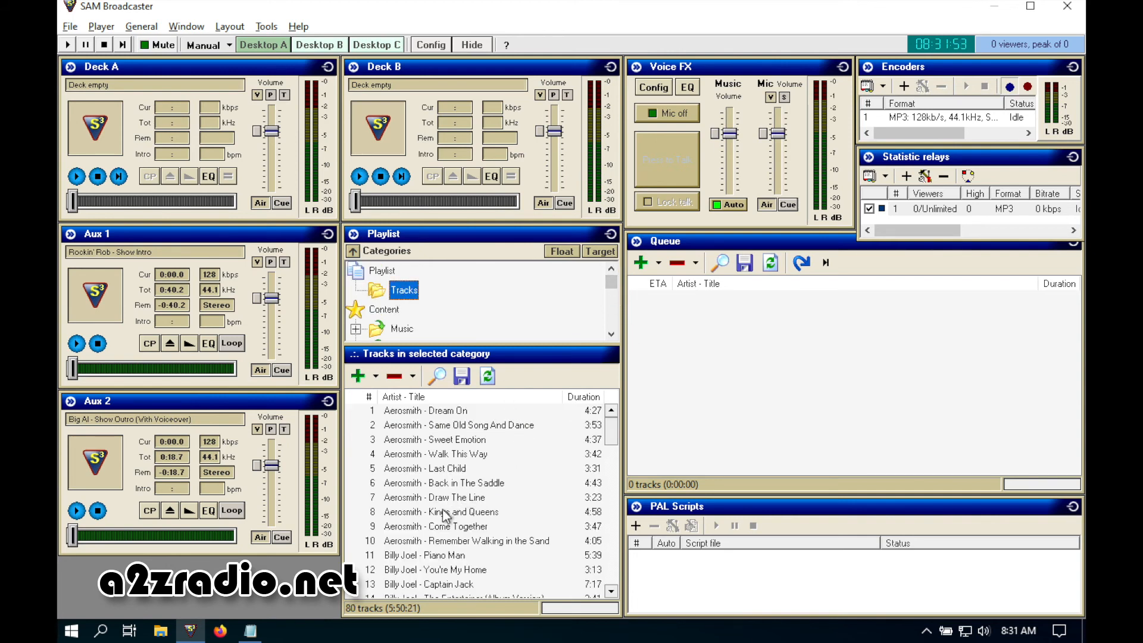
left_click_drag(444, 469, 264, 314)
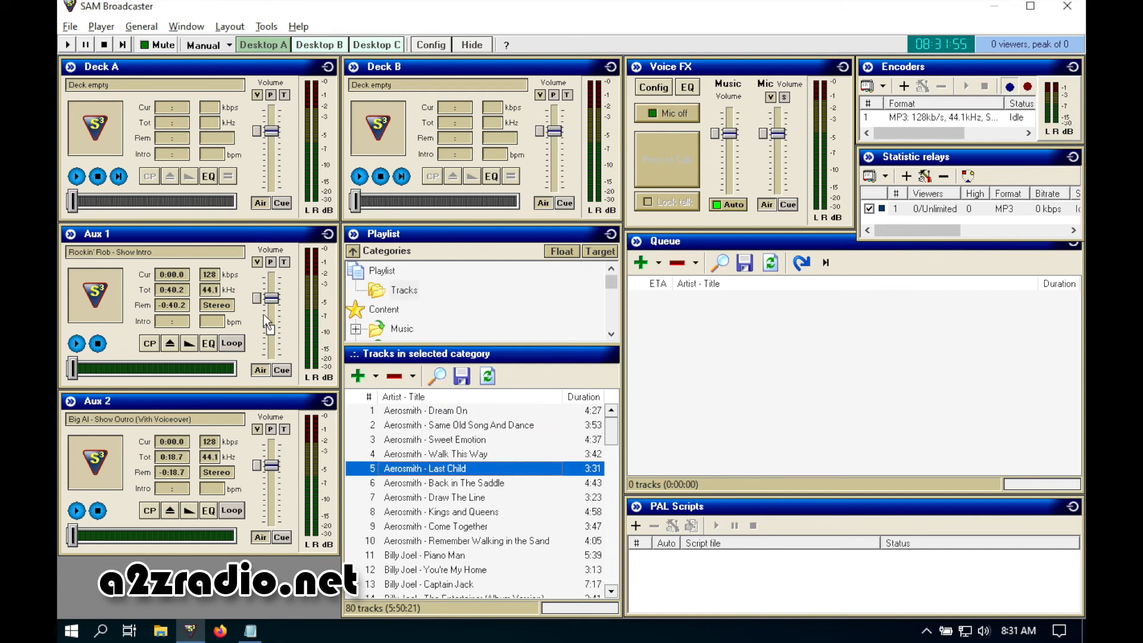
left_click_drag(195, 159, 185, 135)
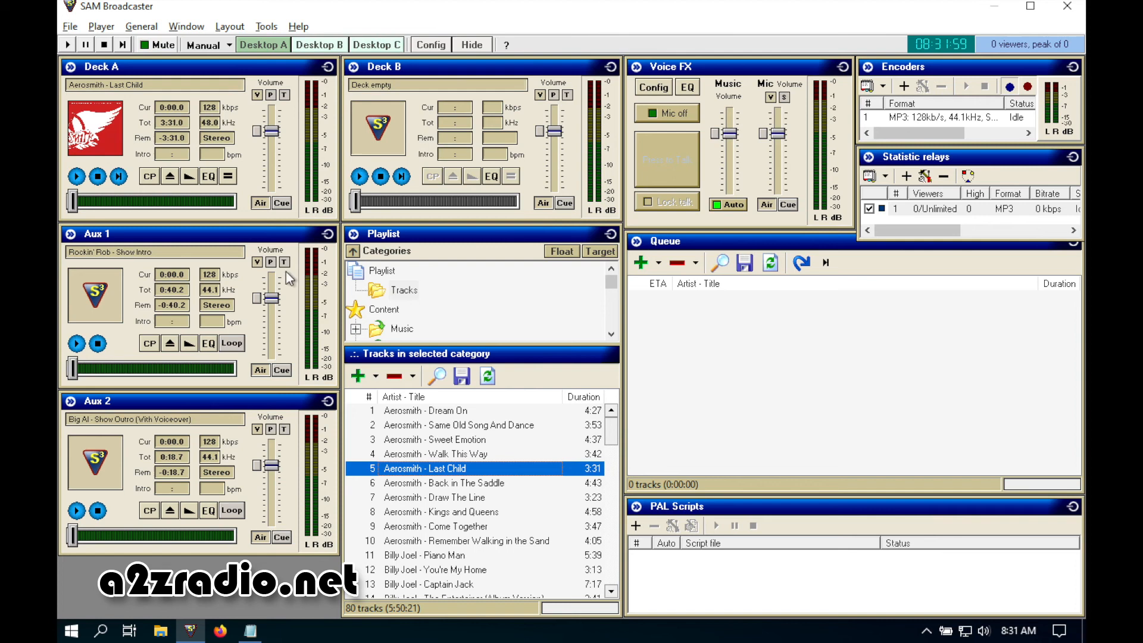
Step: Start the 128 kb/s MP3 encoder and play the Show Intro promo in Aux 1
left_click(910, 118)
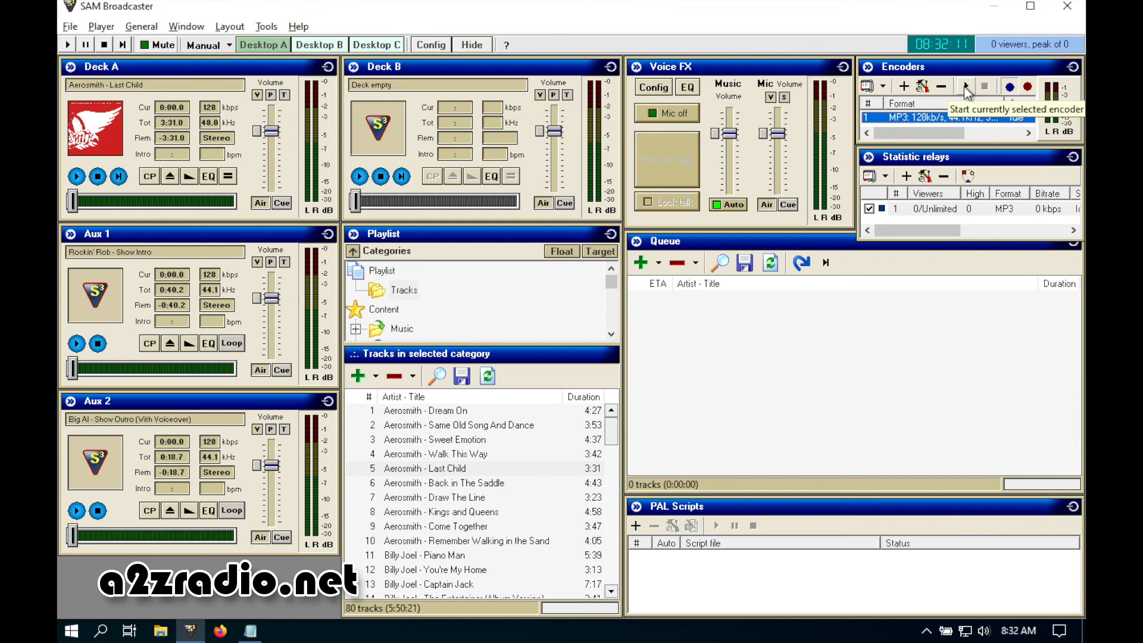
left_click(963, 85)
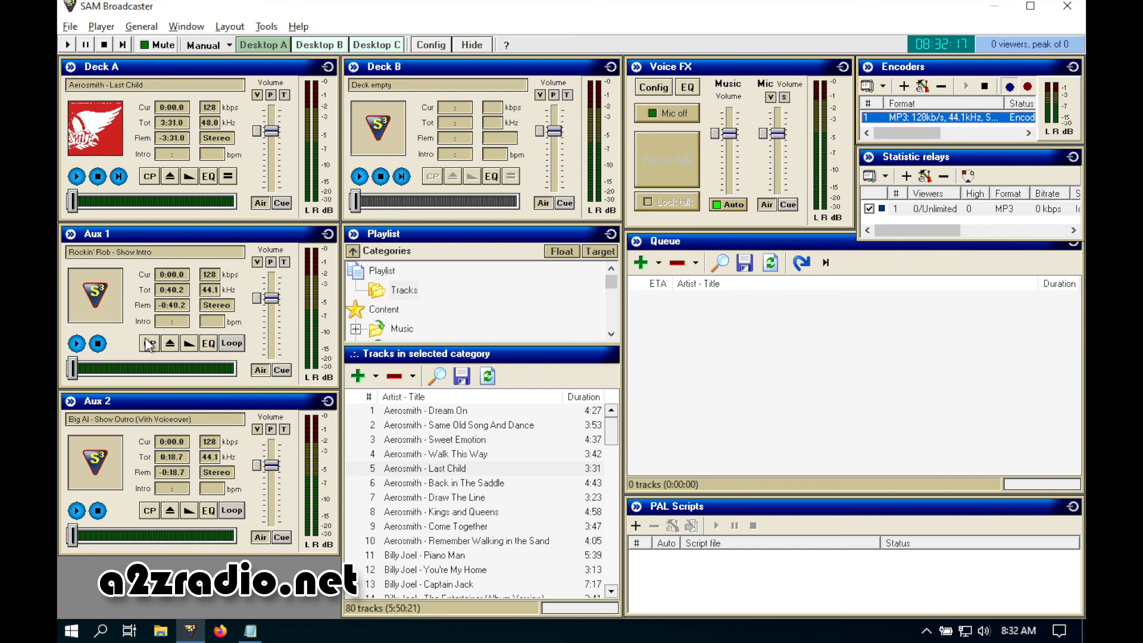
left_click(77, 344)
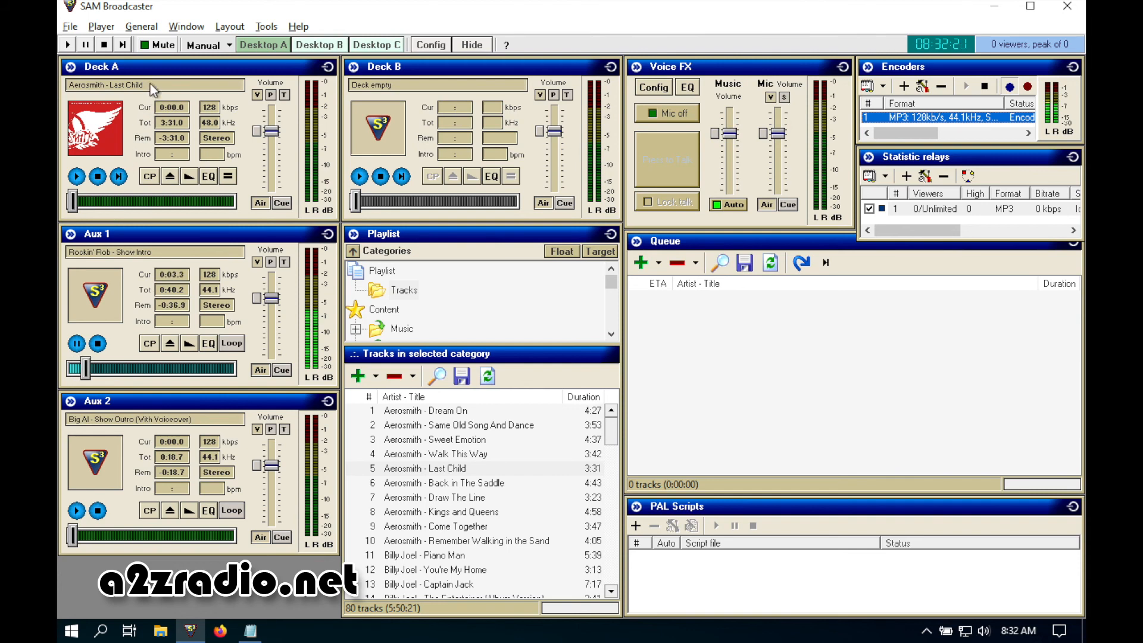
mouse_move(255, 6)
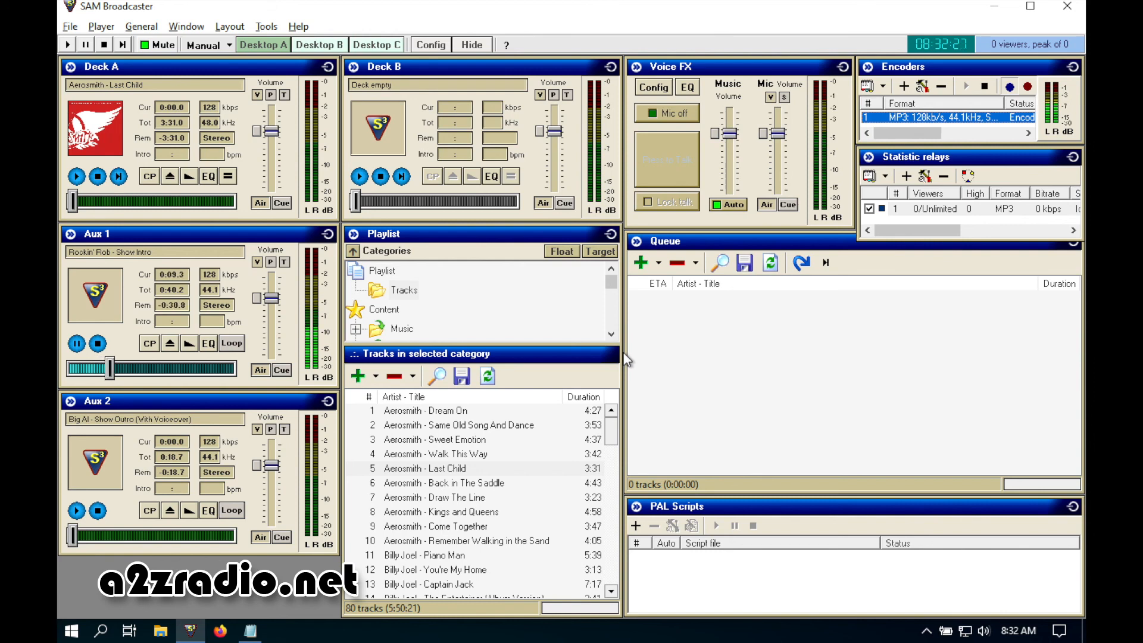
Step: Fade out the Show Intro in Aux 1, and play Last Child in Deck A briefly before fading it out
left_click(189, 344)
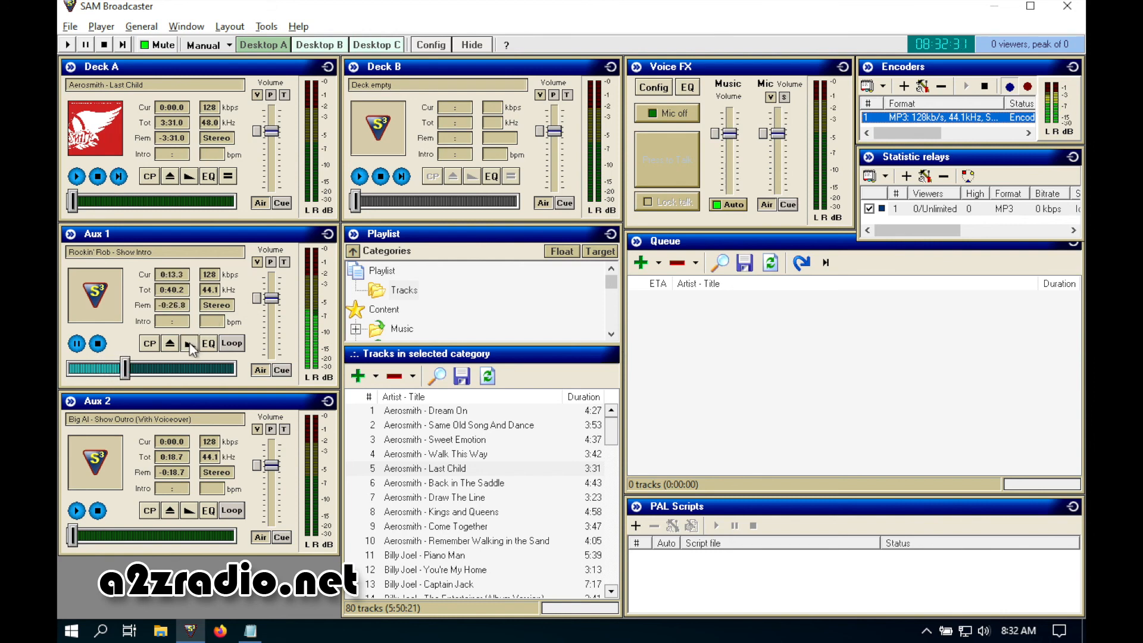
left_click(77, 177)
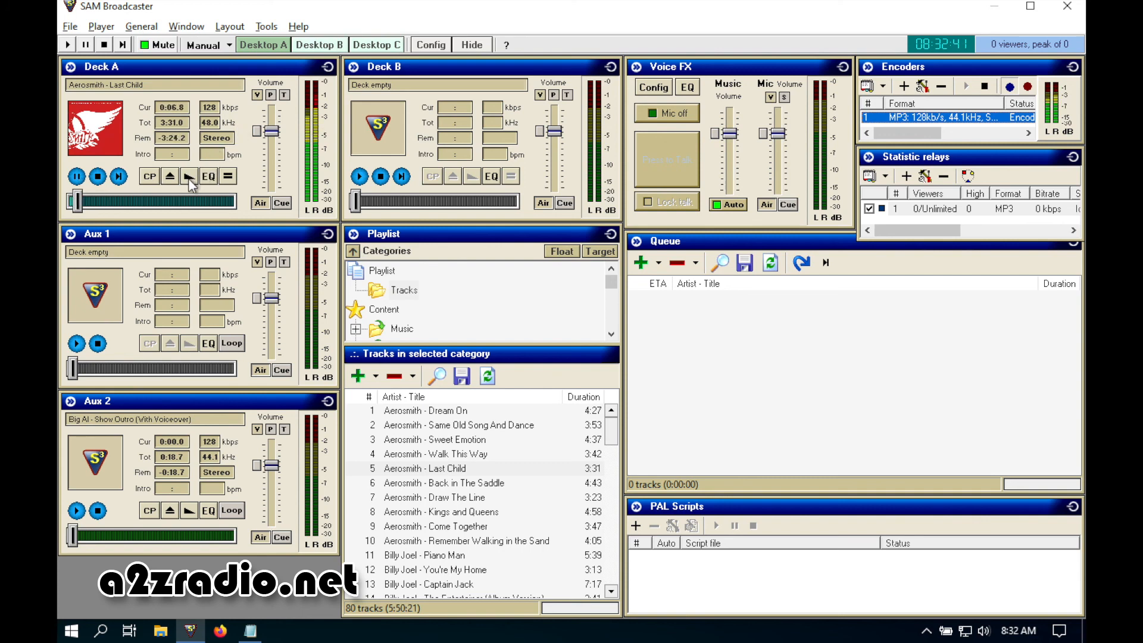
left_click(191, 198)
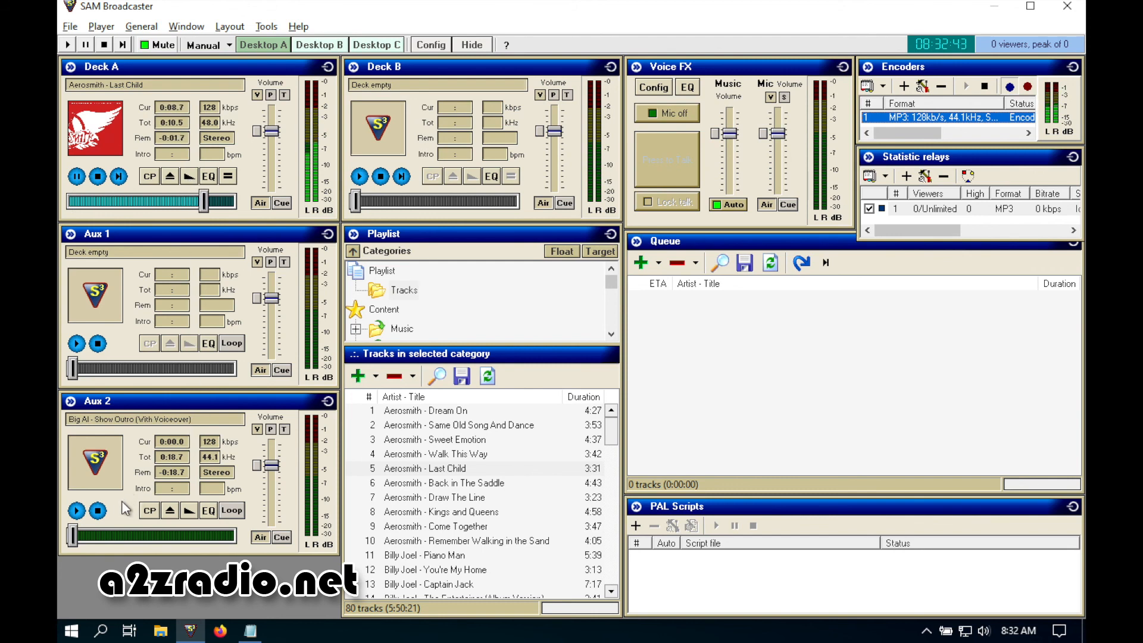
Step: Play the Show Outro (With Voiceover) promo in Aux 2 and end the broadcast by stopping the MP3 encoder
left_click(77, 510)
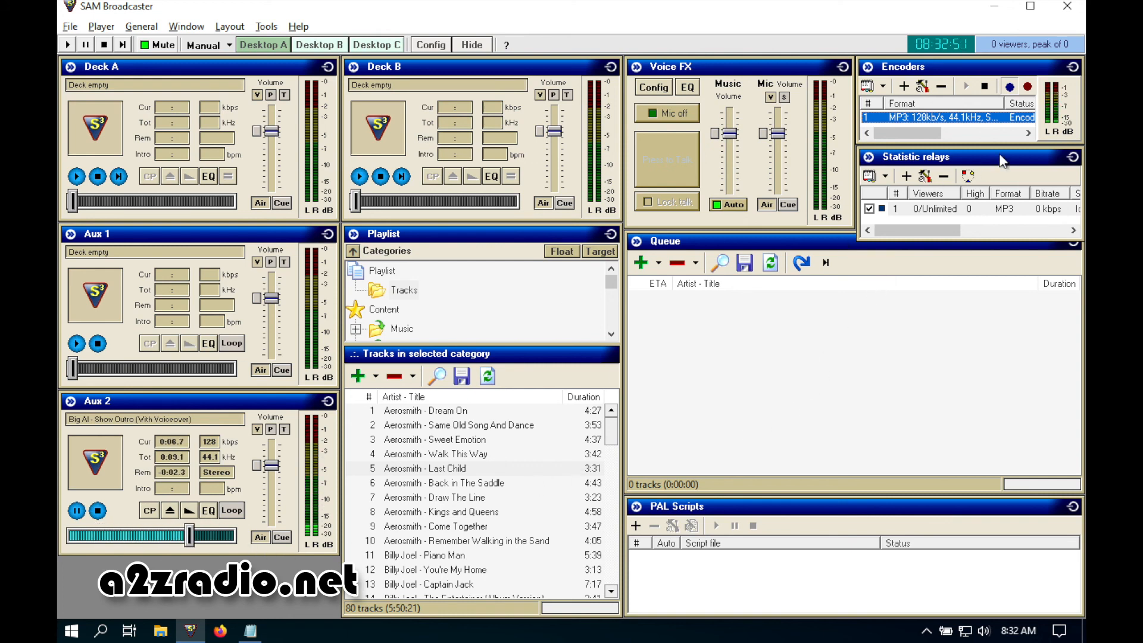
left_click(984, 87)
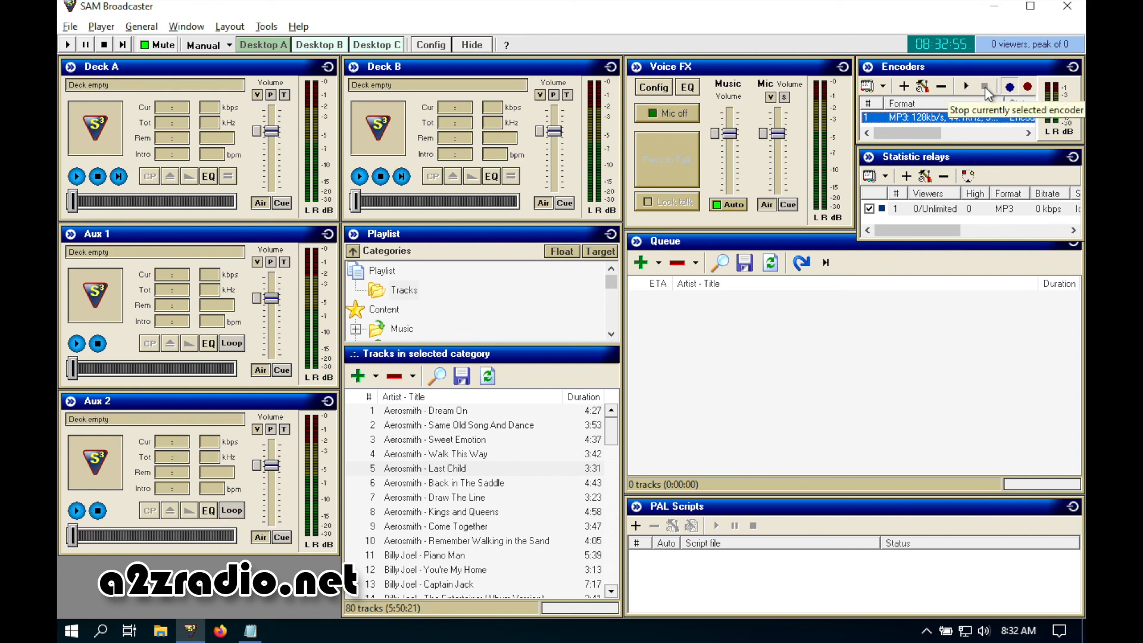